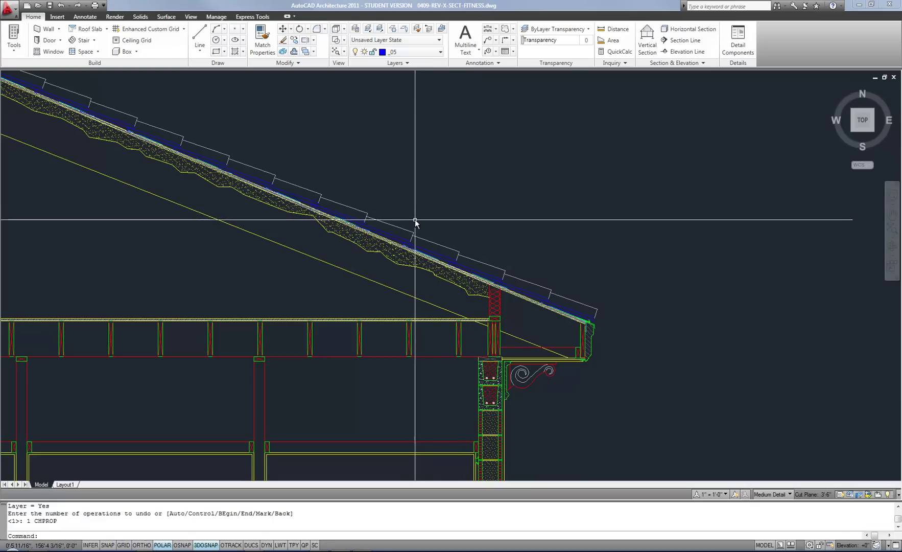
Try selecting one roof tile, then several tiles with a window along the slope, and clear the selection
left_click(404, 232)
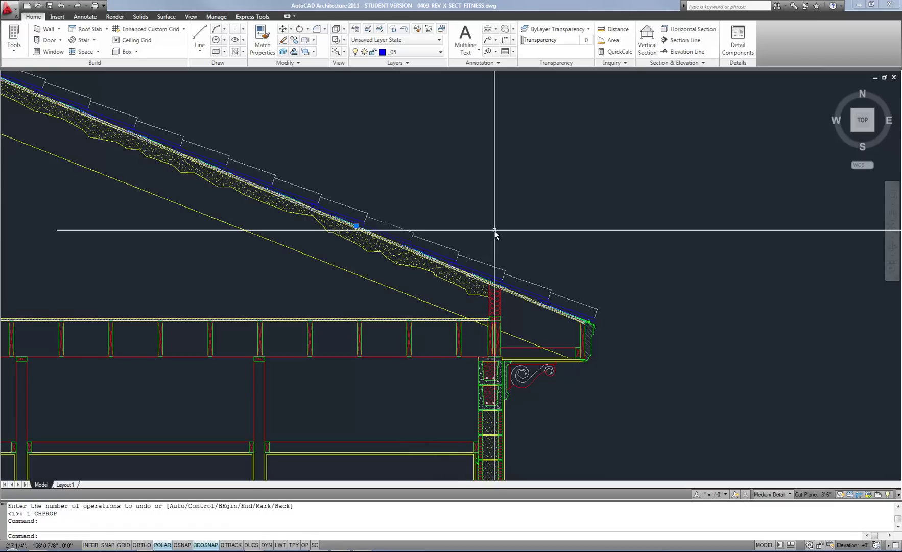
key("Escape")
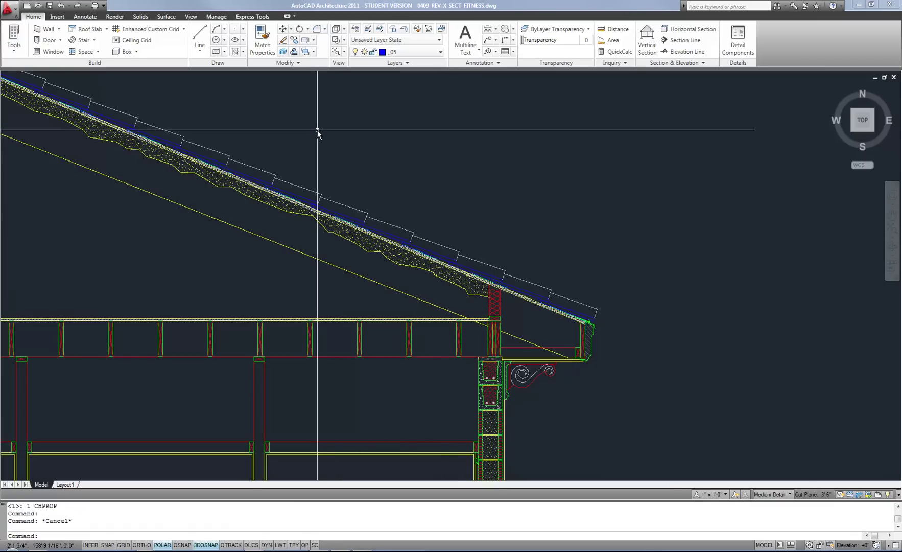
left_click(318, 129)
left_click(594, 191)
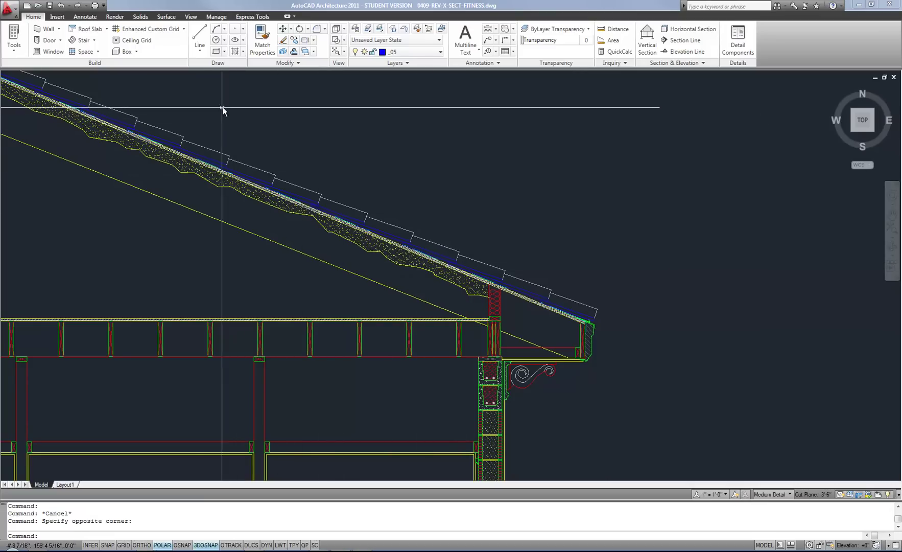
left_click(203, 105)
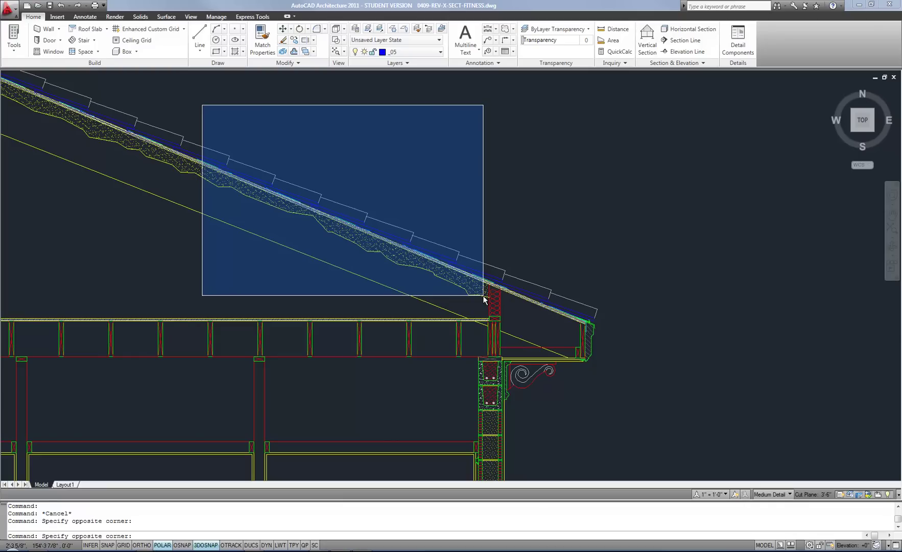
left_click(483, 295)
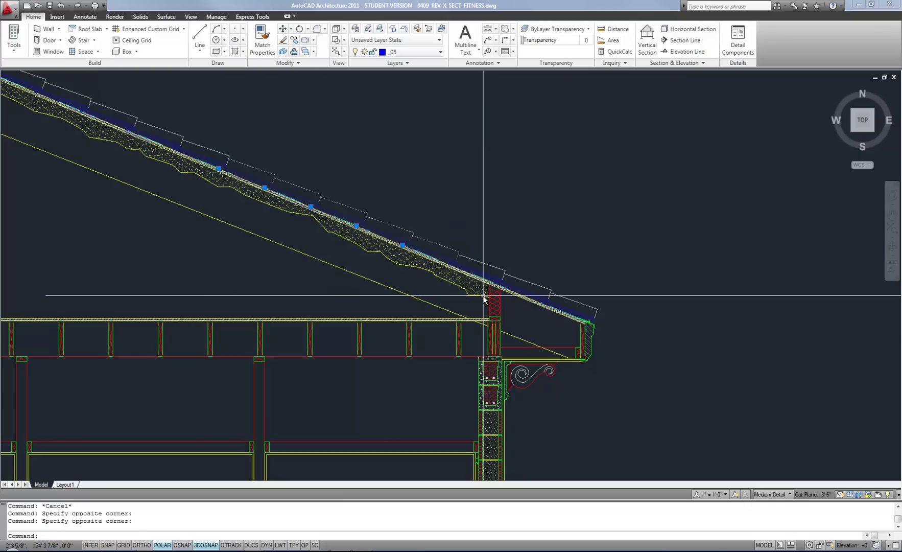
key("Escape")
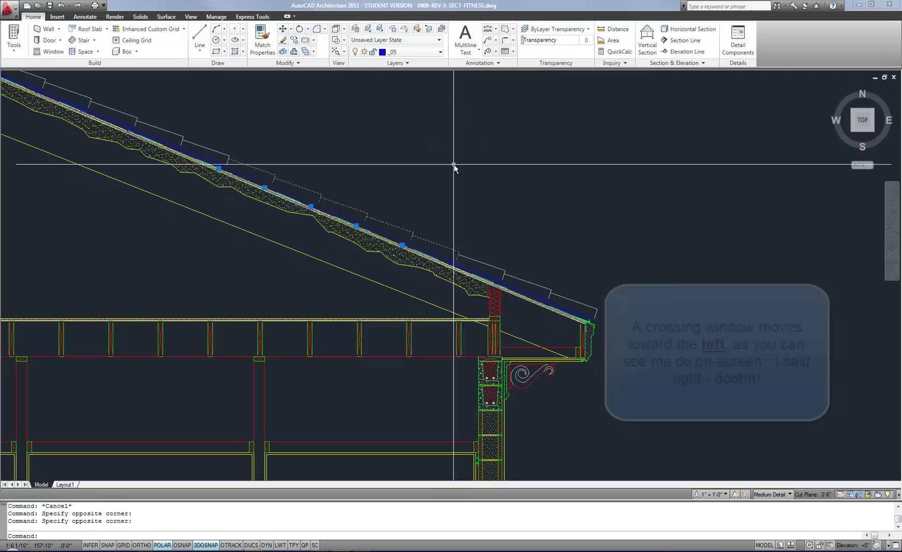
Try a crossing selection and then a window selection over the sloping roof's tiles, clearing each one
left_click(474, 124)
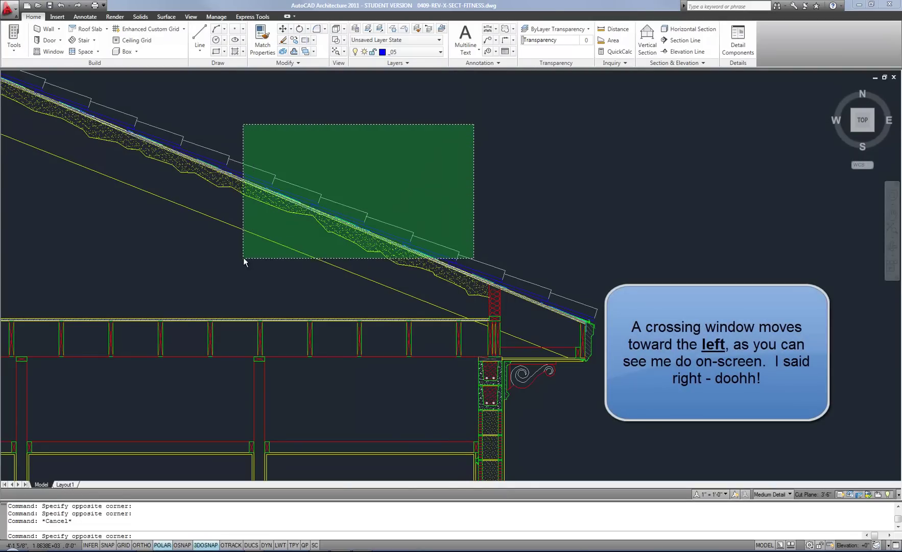
left_click(226, 295)
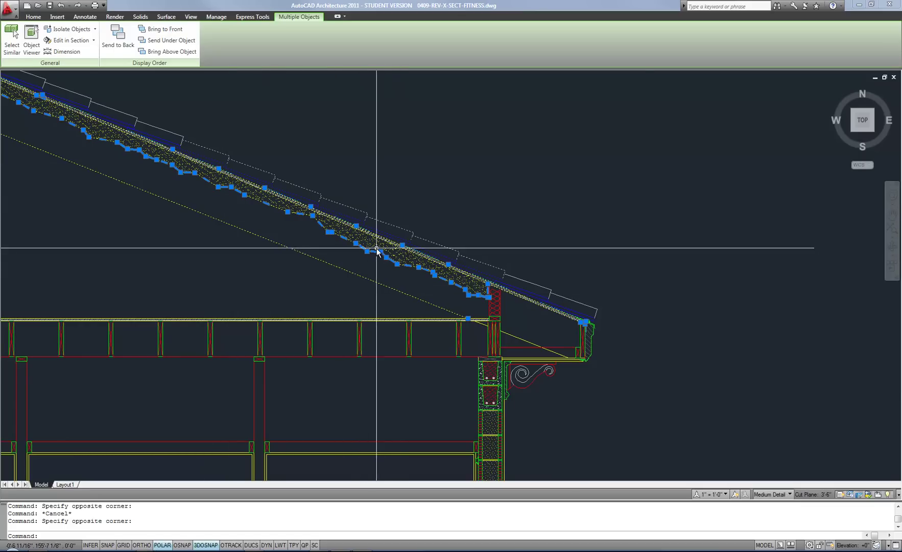
key("Escape")
left_click(199, 96)
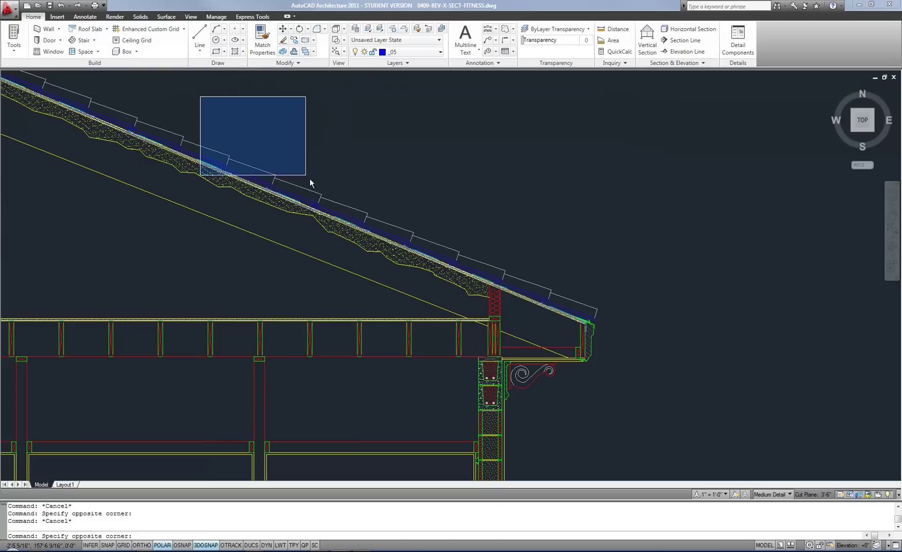
left_click(470, 286)
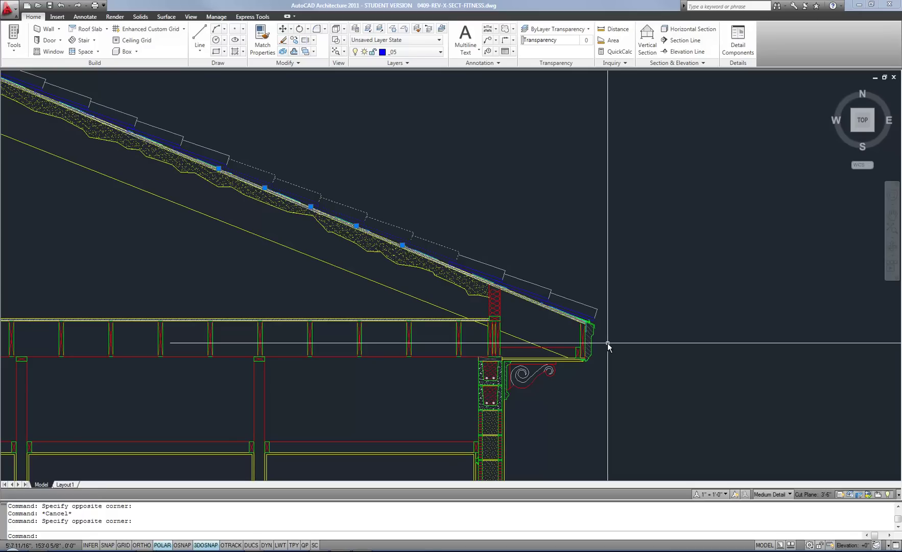
key("Escape")
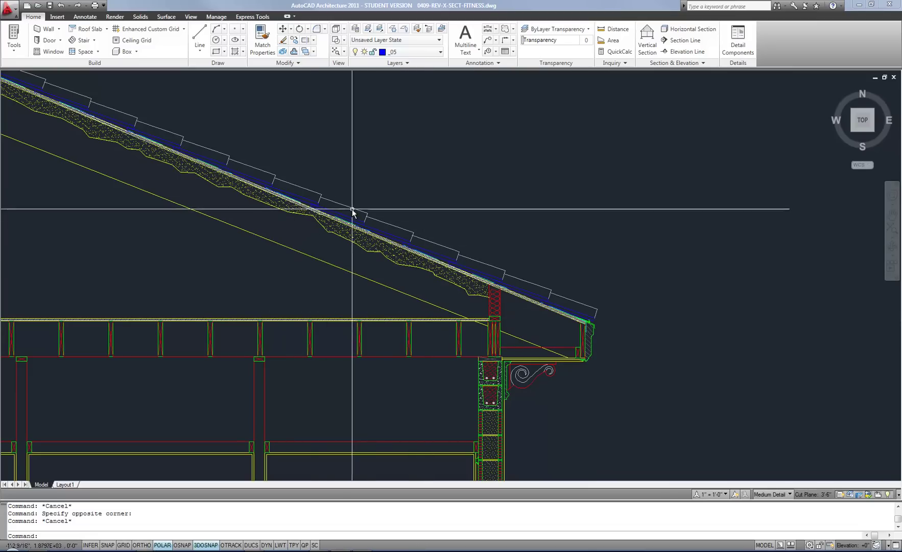
Select six neighbouring roof tiles one at a time up the slope, then clear the selection
left_click(389, 222)
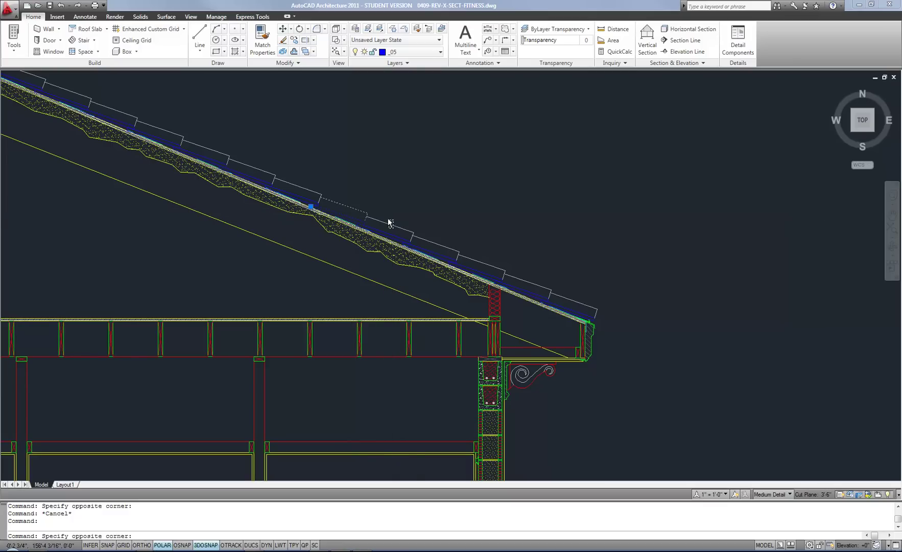
left_click(415, 218)
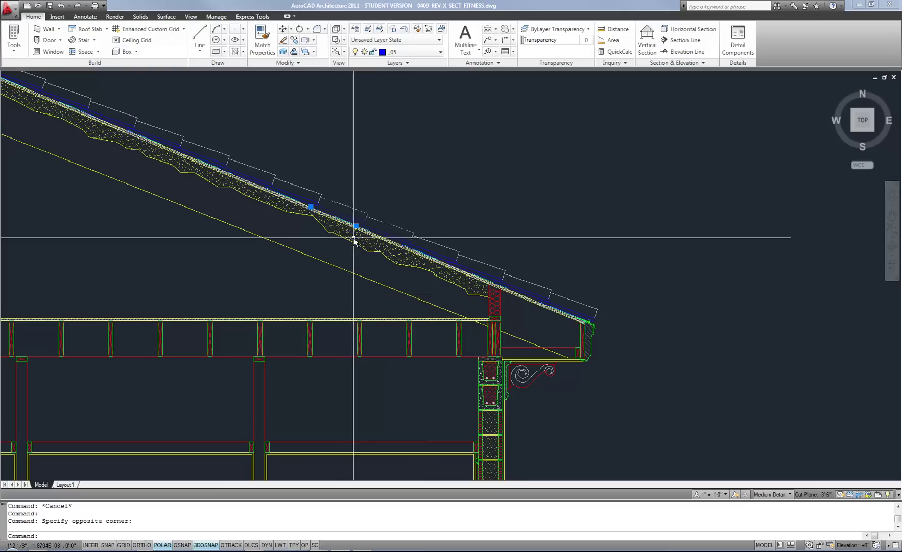
left_click(304, 194)
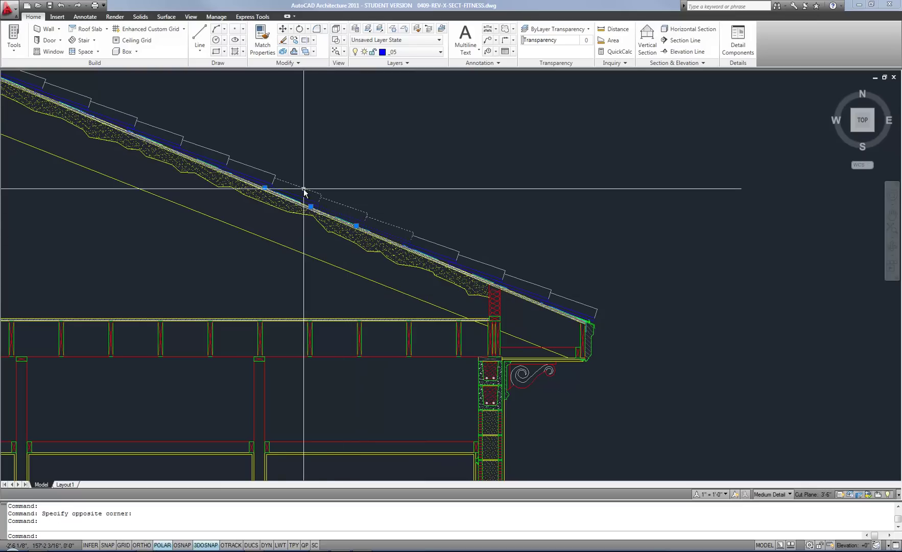
left_click(258, 174)
left_click(219, 152)
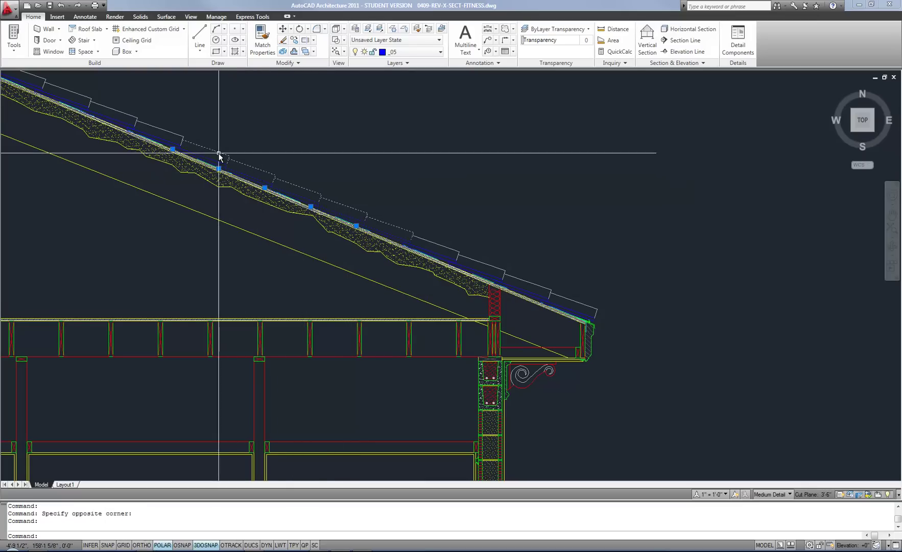
left_click(169, 141)
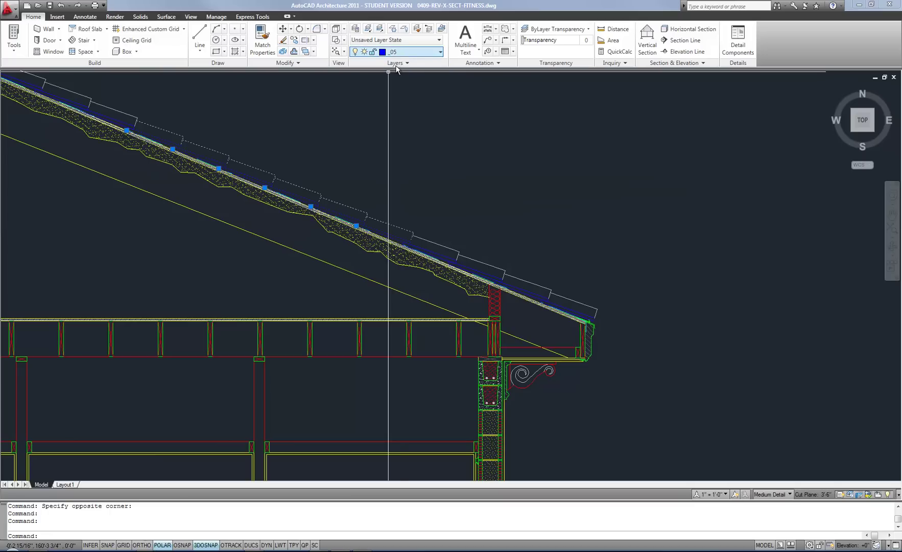
key("Escape")
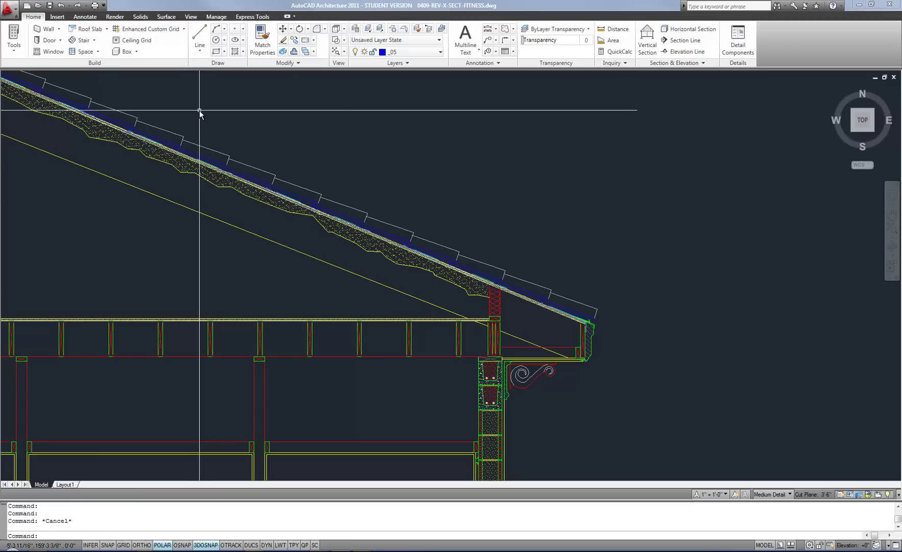
Try to gather the roof tiles with repeated window selections along the slope, then clear the selection
left_click(199, 110)
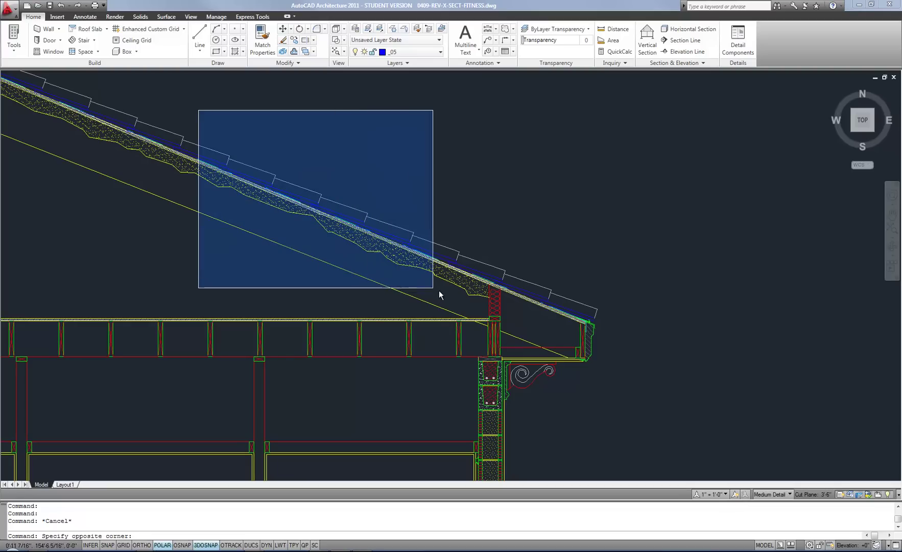
left_click(469, 289)
left_click(207, 100)
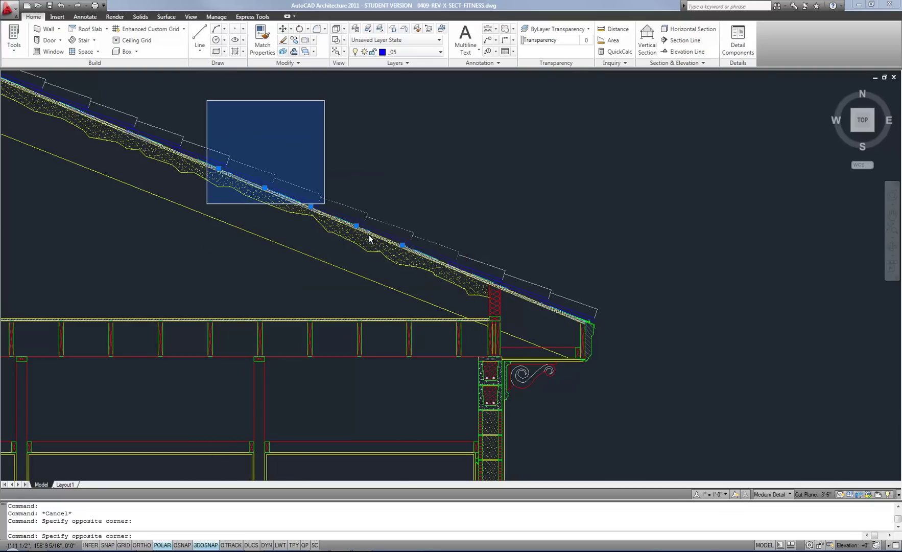
left_click(465, 299)
middle_click_drag(371, 243, 552, 312)
left_click(108, 76)
left_click(499, 338)
mouse_move(488, 322)
middle_mouse_down()
mouse_move(338, 272)
mouse_move(261, 184)
middle_mouse_up()
left_click(182, 136)
left_click(481, 364)
key("Escape")
scroll(407, 292, "down", 5)
scroll(611, 382, "up", 2)
scroll(611, 383, "up", 3)
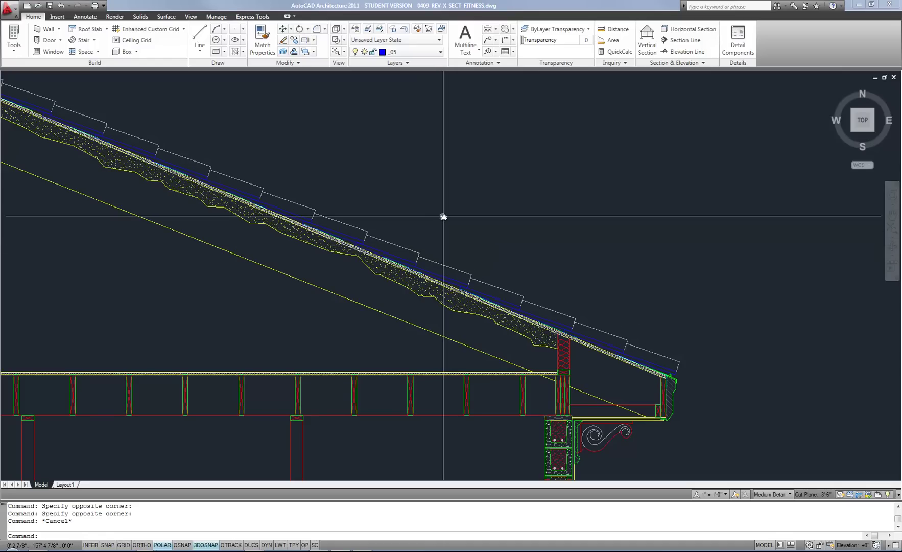
Start the Erase command and list all available object selection options with "?"
key("Return")
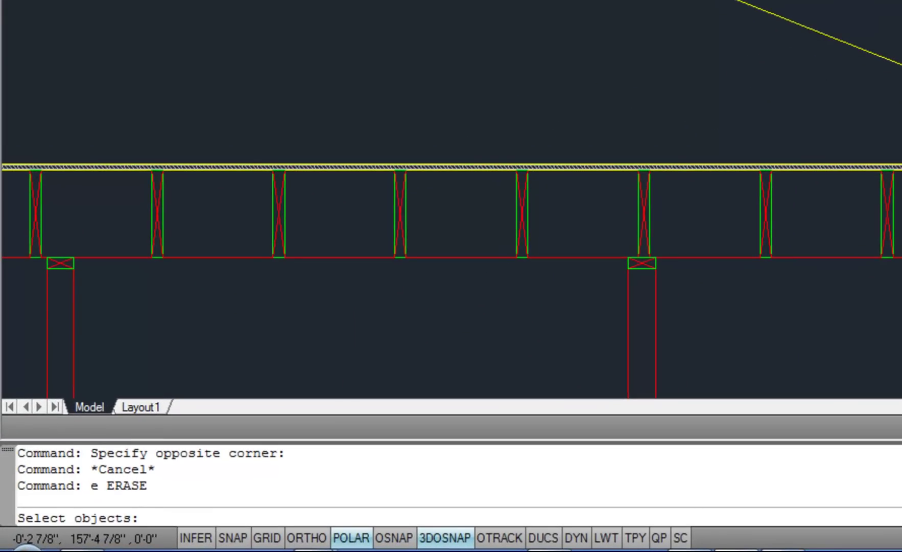
type("?")
key("Return")
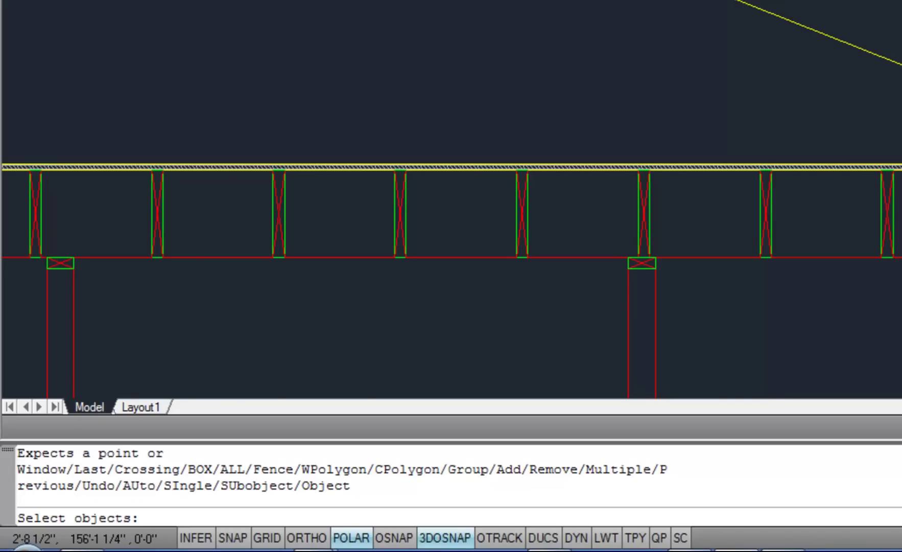
Select the roof tiles for erasing with a Fence line running from beyond the eave up the slope
type("f")
key("Return")
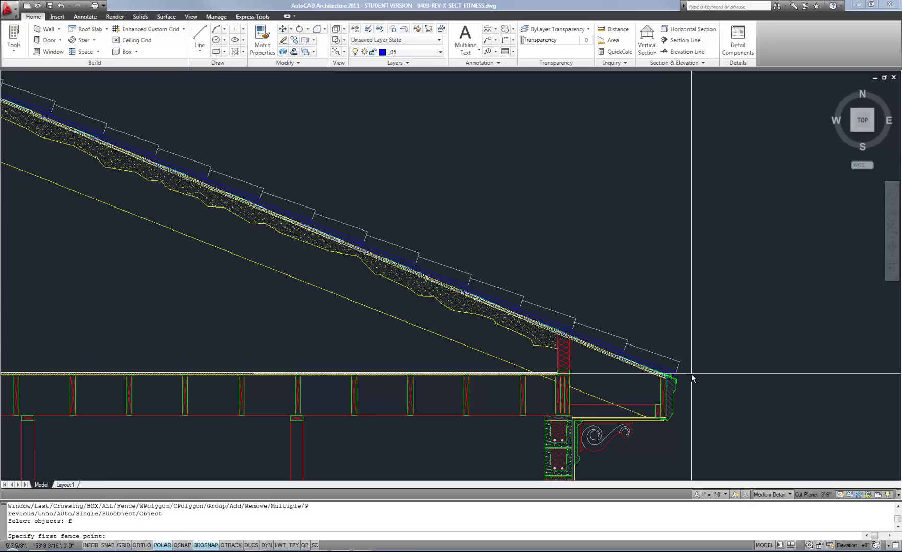
left_click(691, 373)
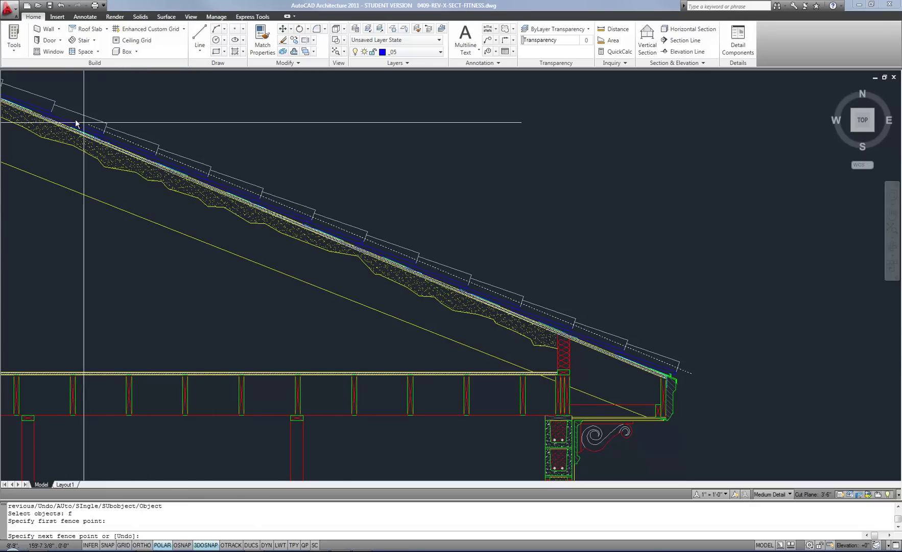
left_click(31, 102)
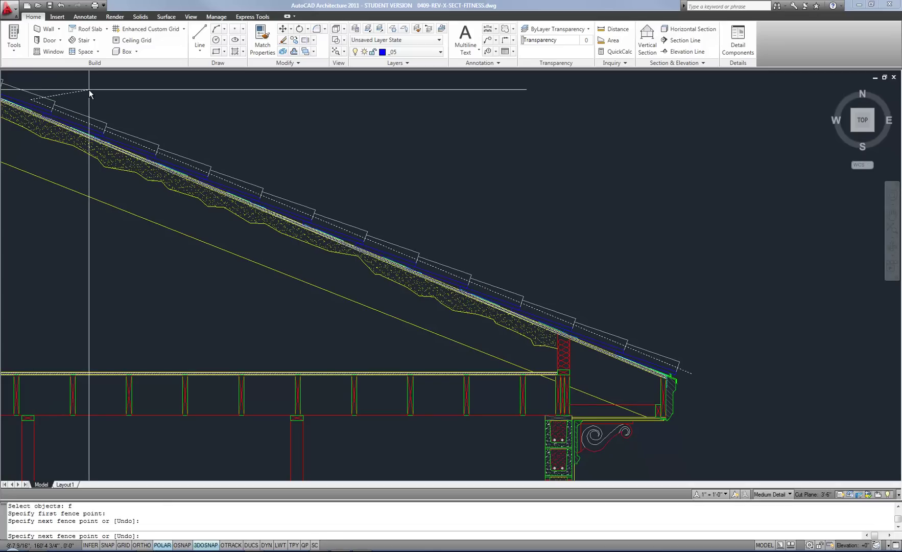
key("Return")
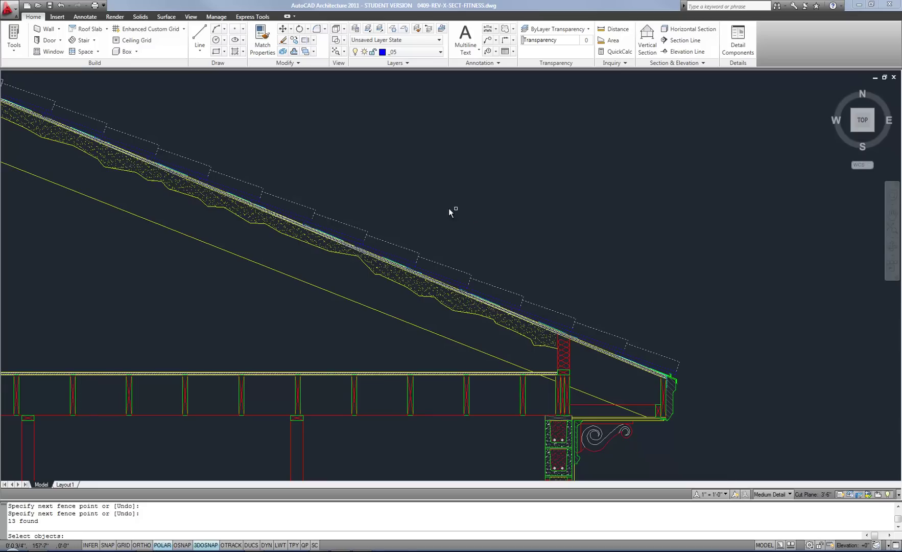
Add the remaining tiles up to the ridge with a second Fence line and erase the slope's tiles
mouse_move(286, 187)
middle_mouse_down()
mouse_move(459, 244)
mouse_move(394, 243)
mouse_move(560, 307)
middle_mouse_up()
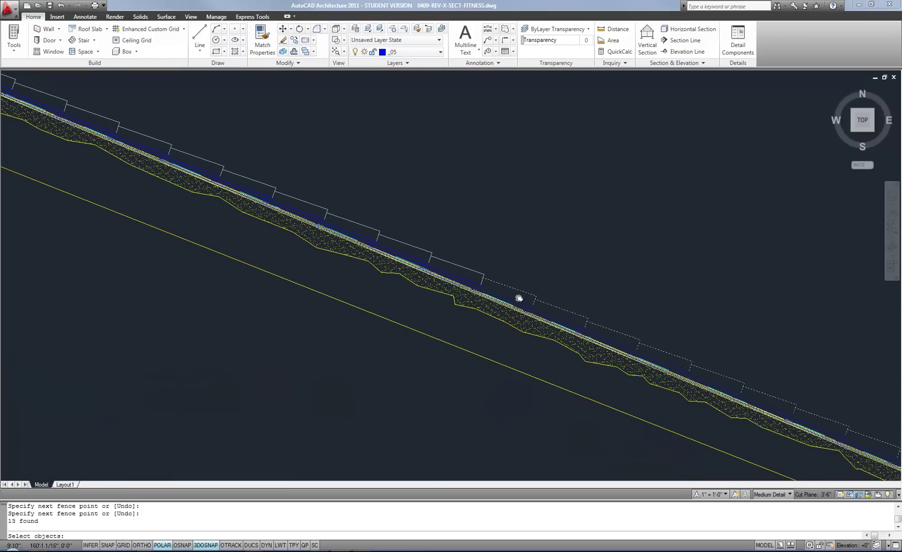
type("f")
key("Return")
left_click(495, 288)
middle_click_drag(373, 234, 555, 251)
scroll(559, 250, "down", 3)
middle_click_drag(437, 201, 370, 188)
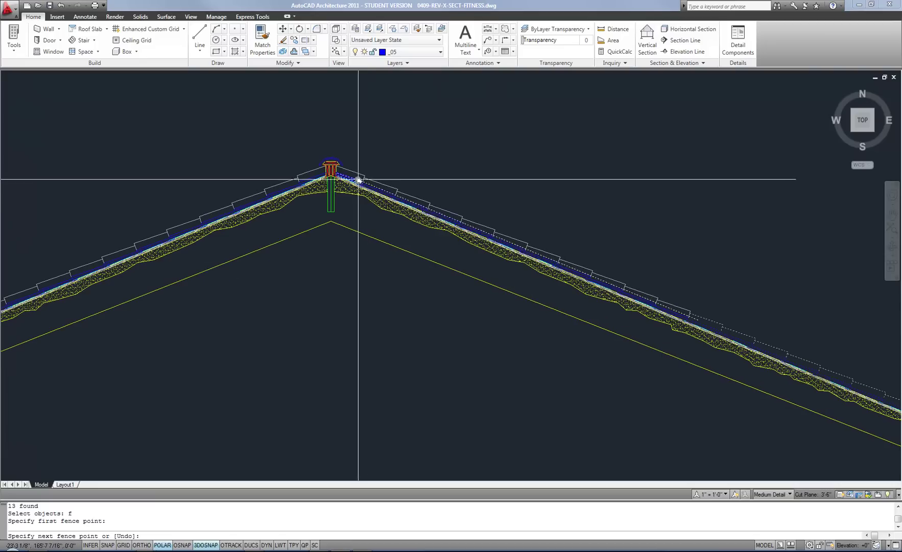
left_click(359, 172)
key("Return")
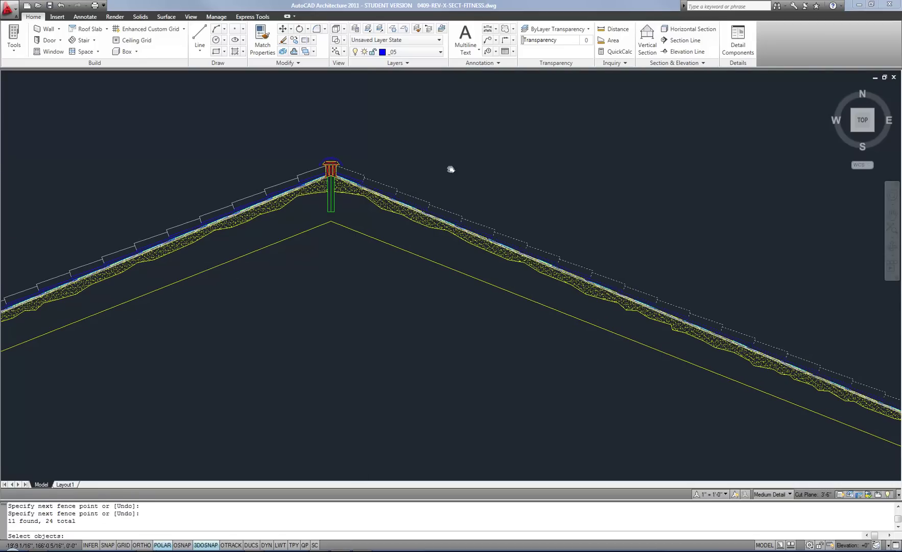
key("Return")
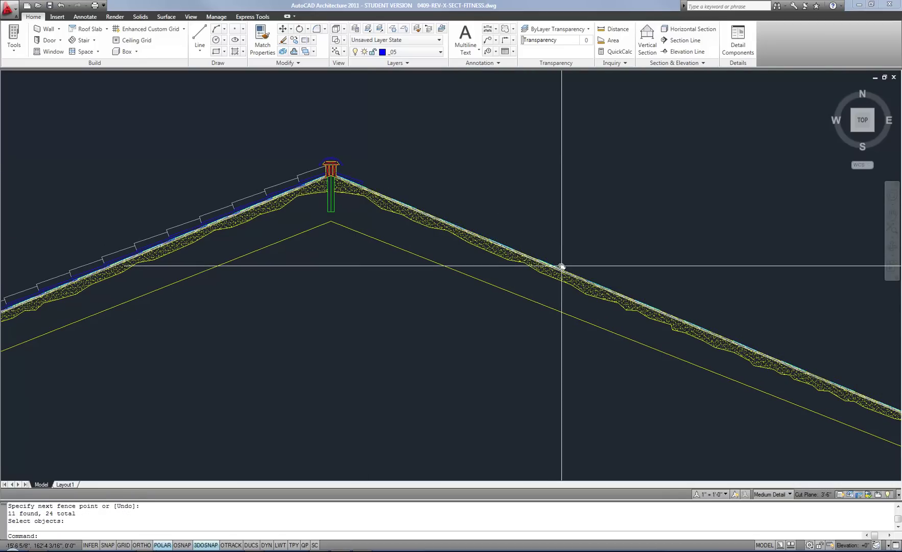
Undo the erase of the roof tiles
key("ctrl+z")
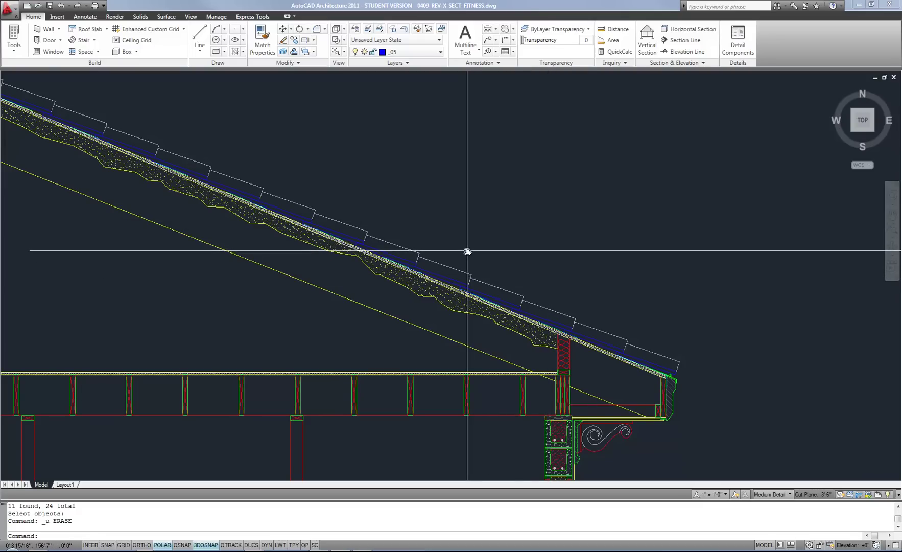
Try to select the lower roof tiles for erasing with one window from mid-slope past the eave, and cancel the Erase command
scroll(388, 251, "up", 5)
type("e")
key("Return")
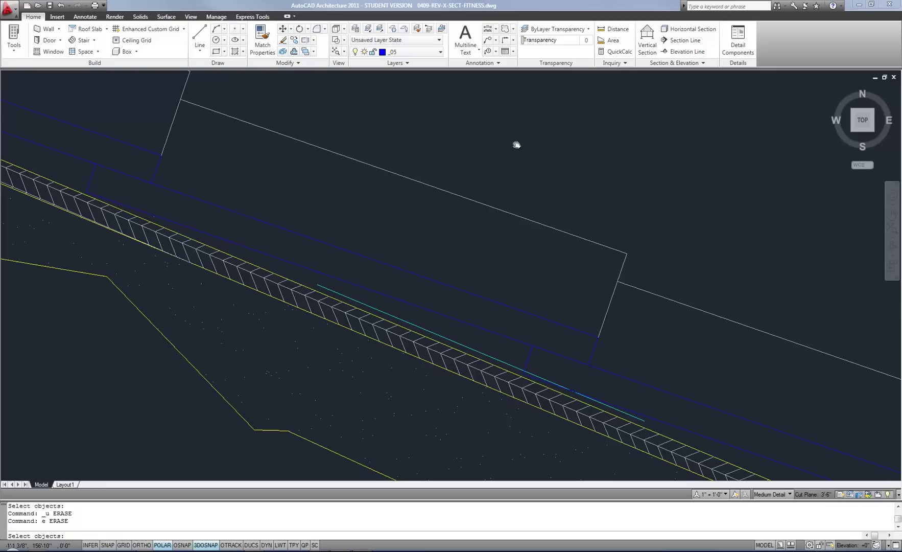
left_click(46, 77)
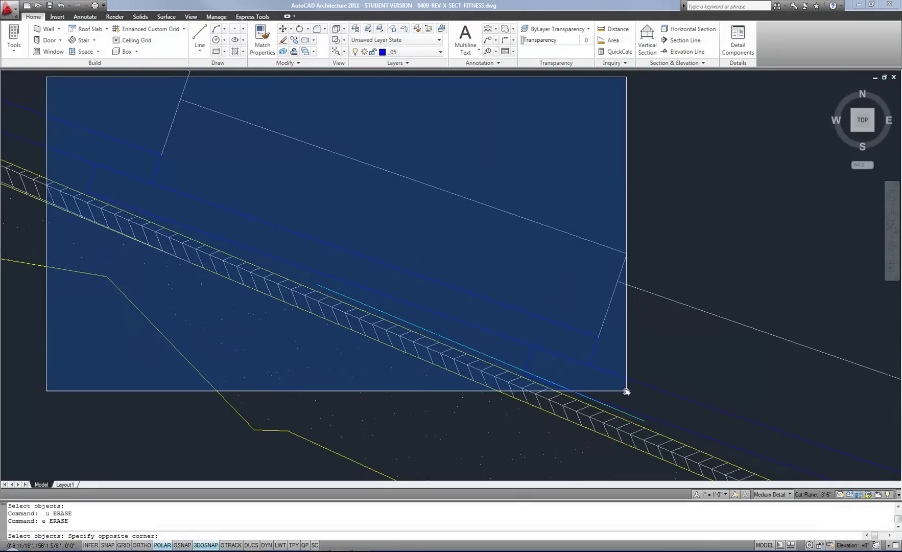
scroll(626, 388, "down", 2)
middle_click_drag(625, 388, 495, 305)
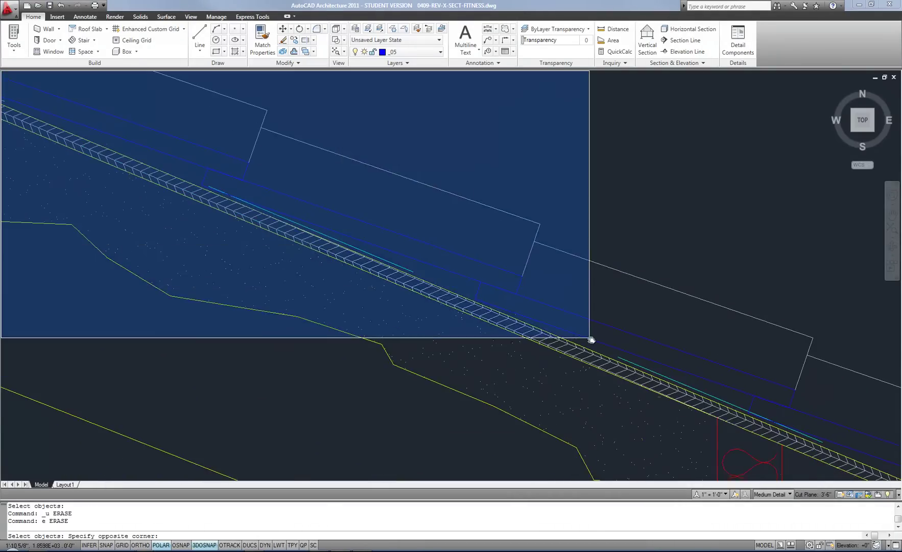
scroll(388, 276, "up", 2)
mouse_move(588, 342)
middle_mouse_down()
mouse_move(389, 276)
mouse_move(477, 278)
middle_mouse_up()
scroll(477, 278, "down", 2)
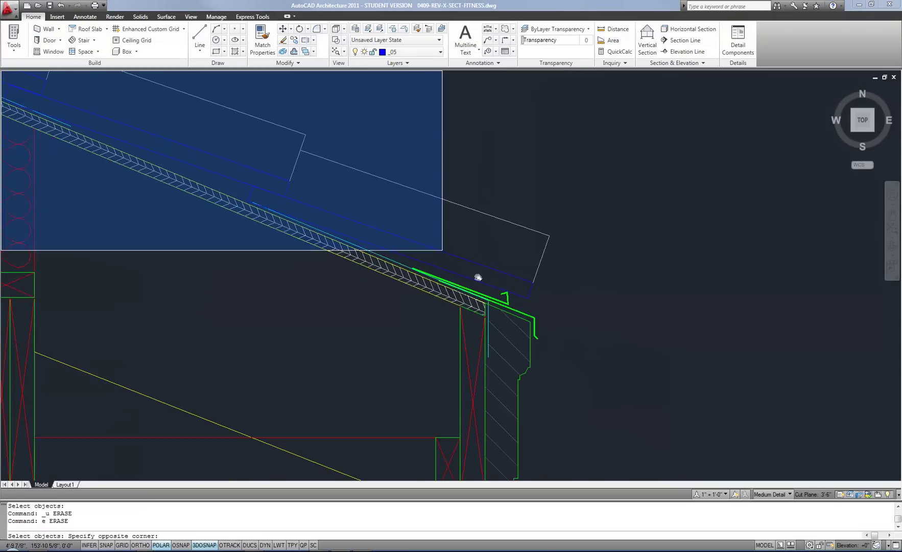
left_click(586, 339)
scroll(582, 335, "down", 3)
scroll(474, 307, "up", 3)
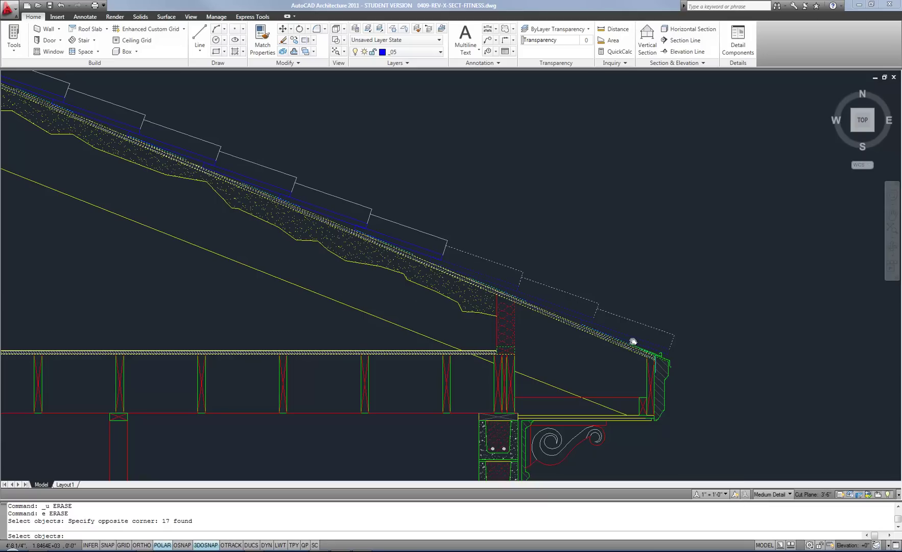
key("Escape")
scroll(596, 293, "down", 2)
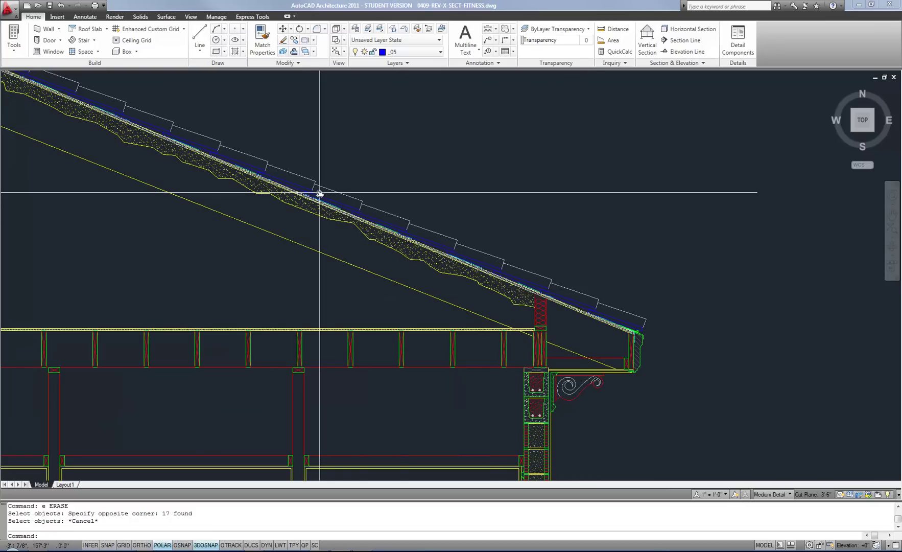
Try to select the mid-slope roof tiles for erasing with a smaller window, and cancel the Erase command
scroll(332, 219, "down", 2)
scroll(332, 219, "up", 2)
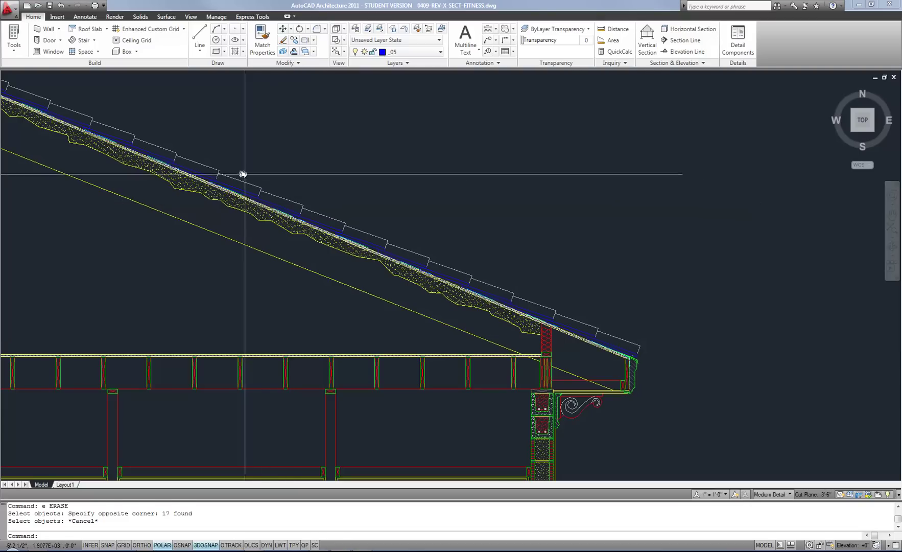
type("e")
key("Return")
left_click(198, 139)
left_click(475, 307)
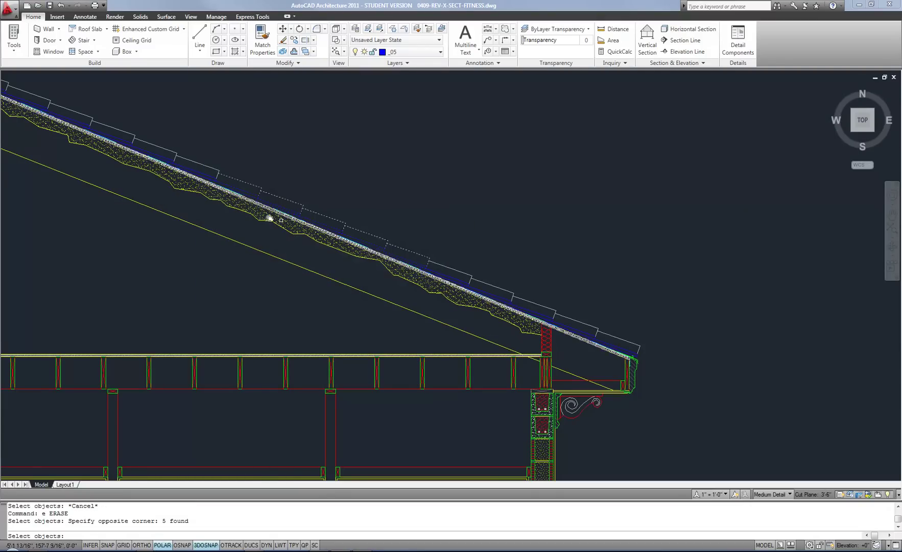
middle_click_drag(267, 218, 443, 308)
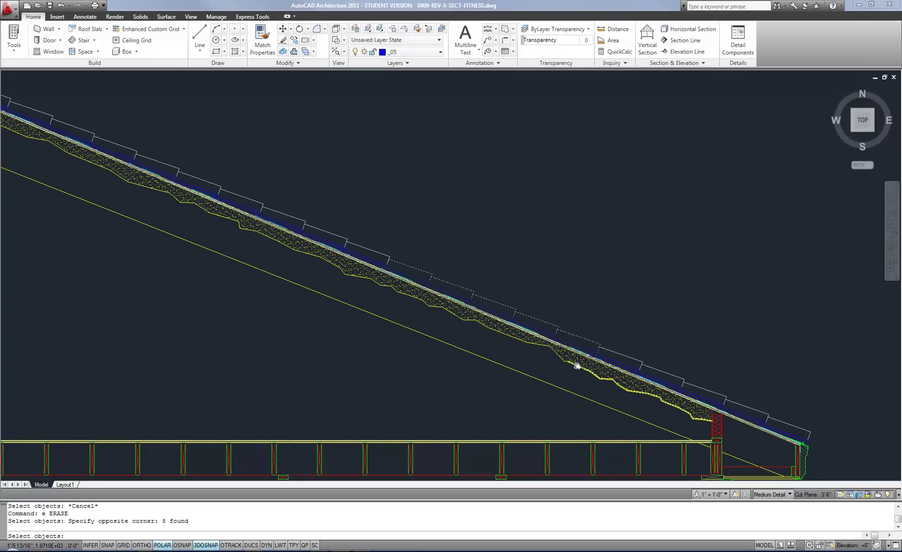
key("Escape")
middle_click_drag(597, 373, 475, 284)
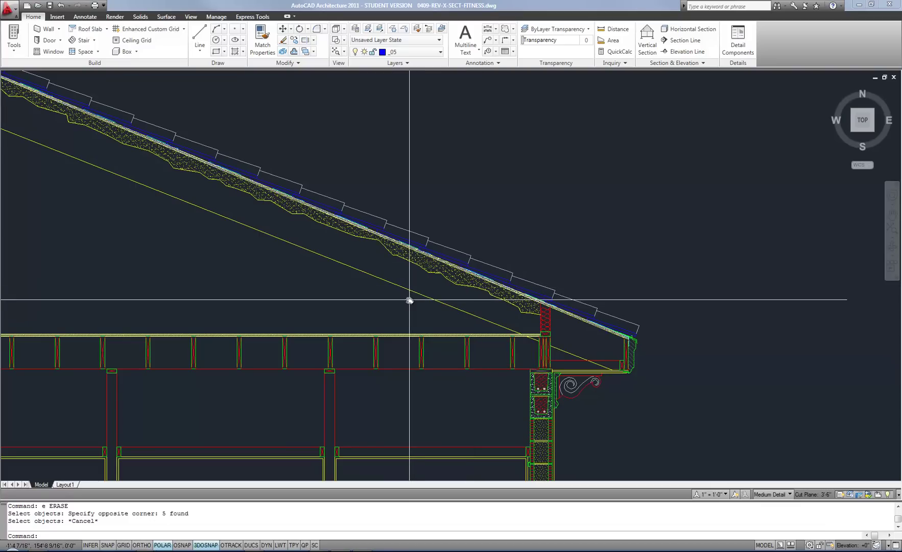
List the available object selection options within the Erase command, and leave the command
type("e")
key("Return")
type("e")
key("Return")
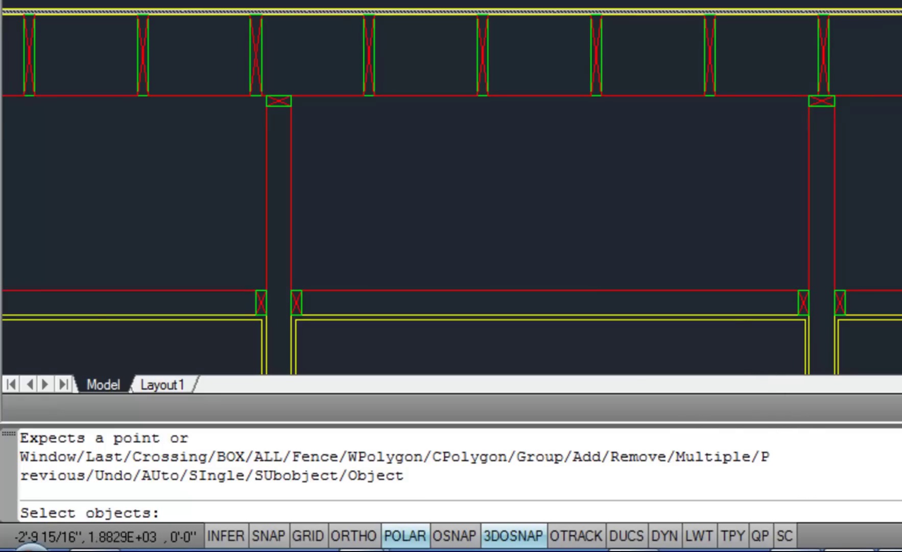
key("Escape")
key("Escape")
key("Escape")
type("f")
key("Return")
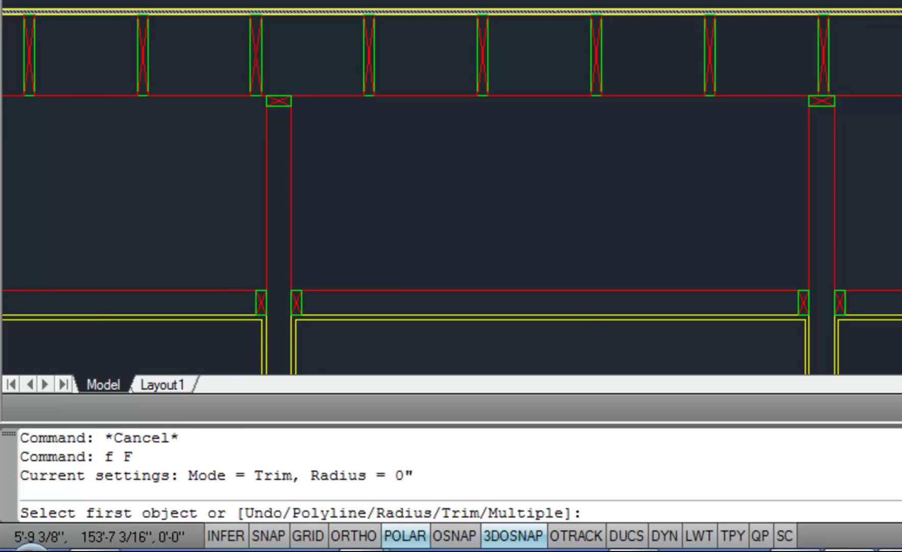
key("Escape")
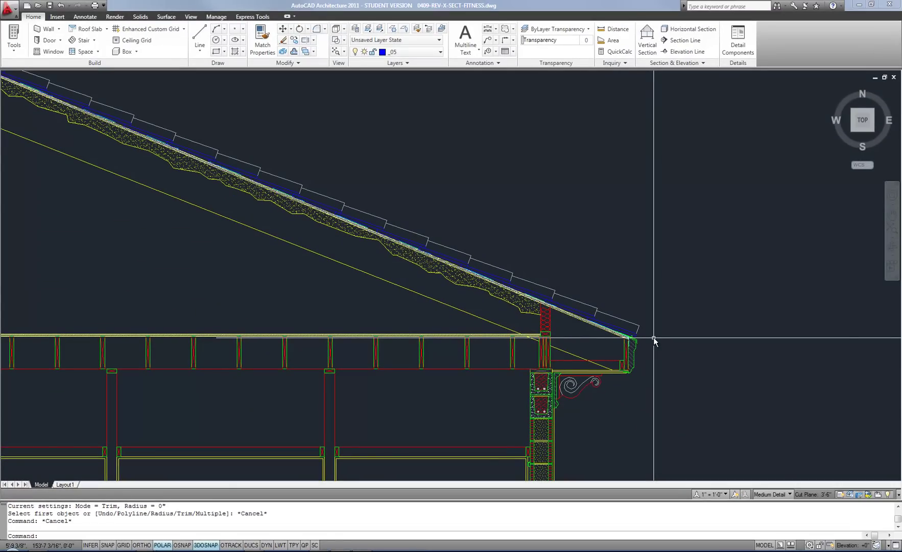
Select the roof tiles with the Select command and a Fence line from beyond the eave up the slope, and move them to layer _06
type("select")
key("Return")
type("f")
key("Return")
left_click(656, 339)
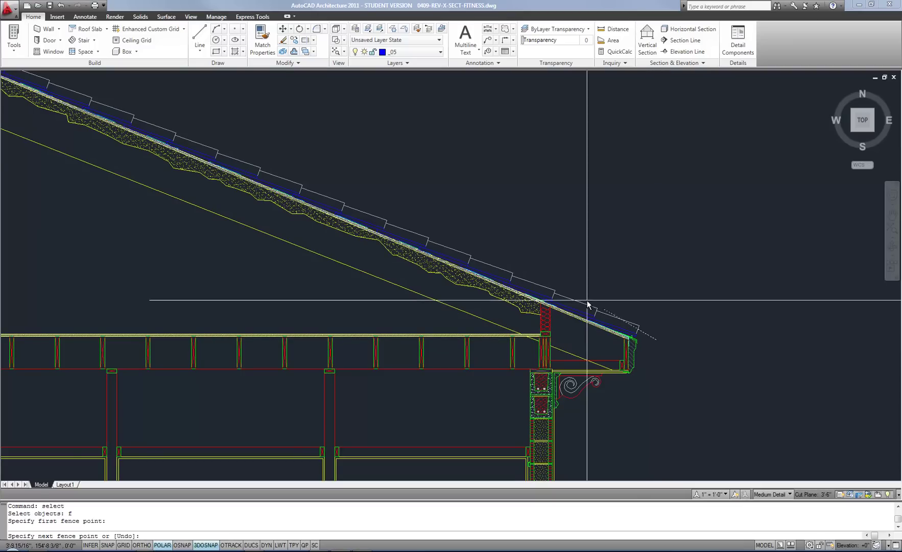
left_click(80, 104)
key("Return")
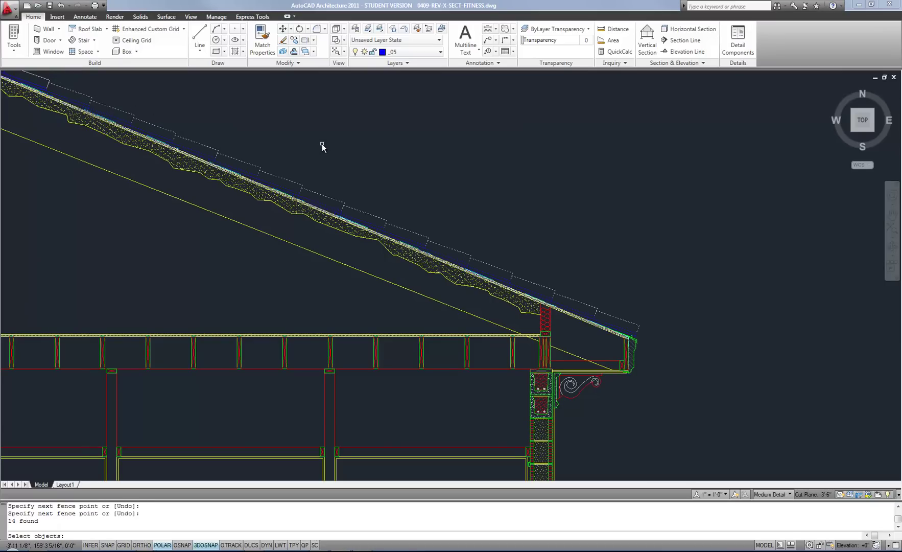
key("Return")
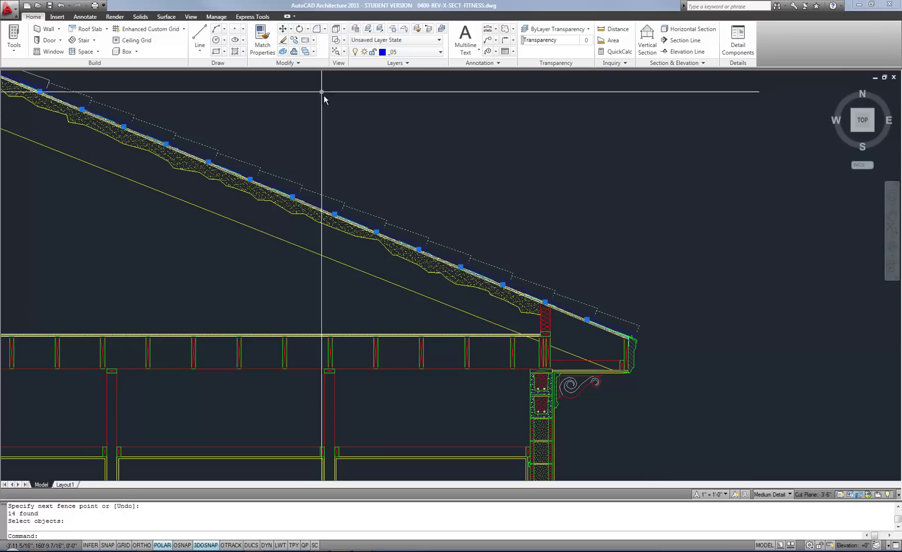
left_click(415, 52)
left_click(394, 75)
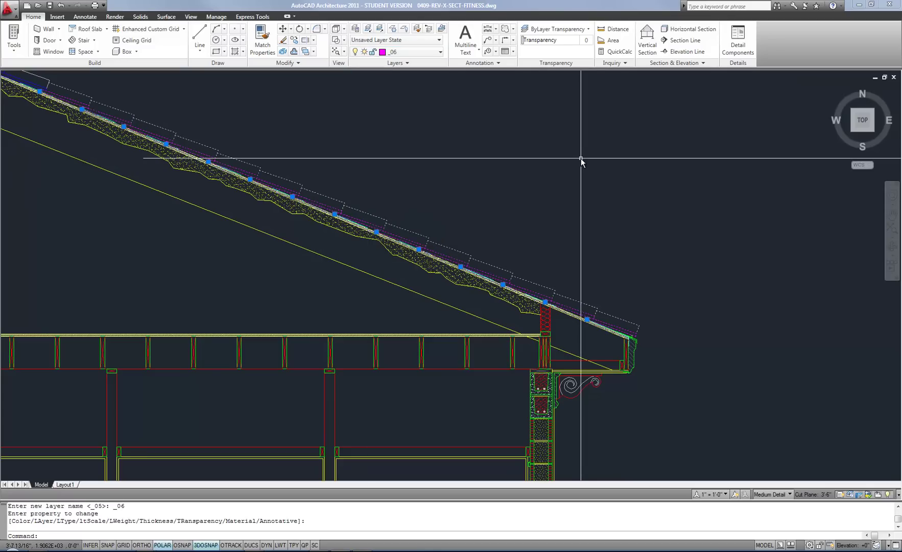
key("Escape")
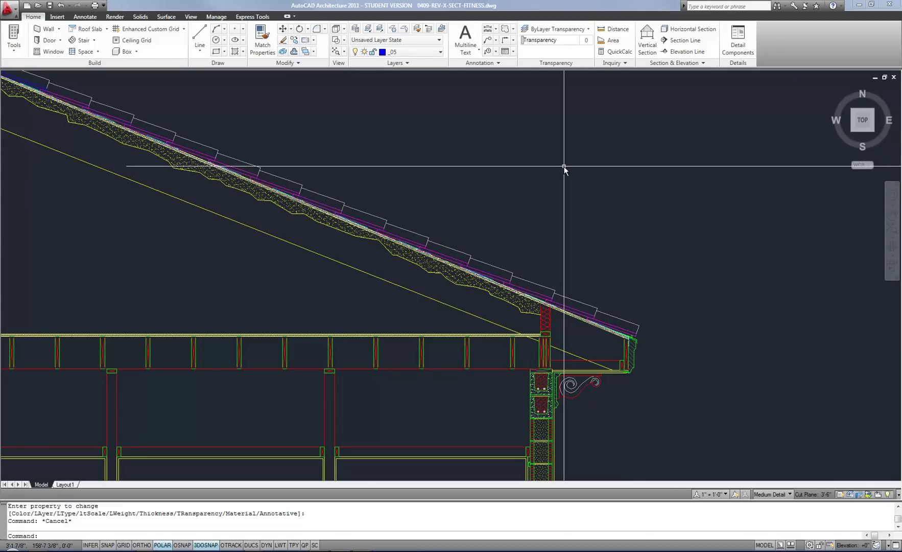
Recall the fenced roof tiles for erasing with the Previous option, and cancel the Erase command
type("e")
key("Return")
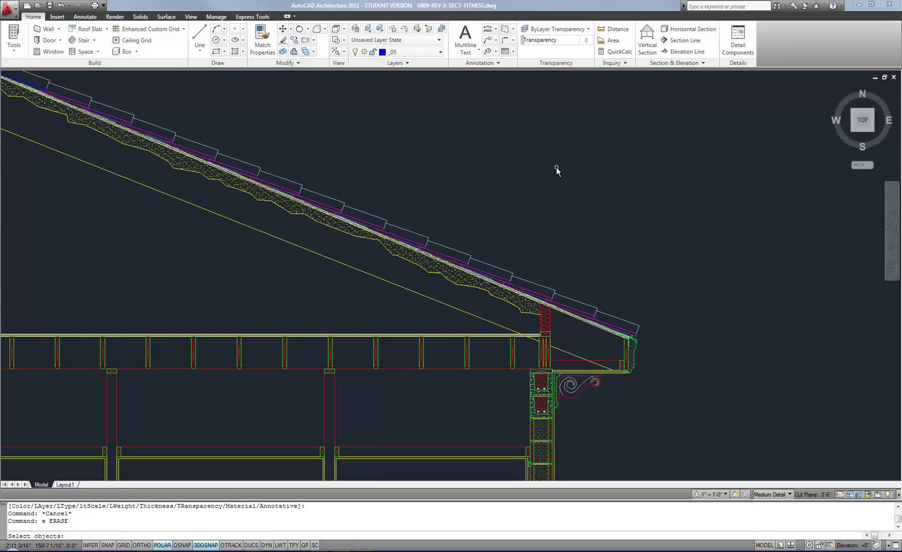
type("p")
key("Return")
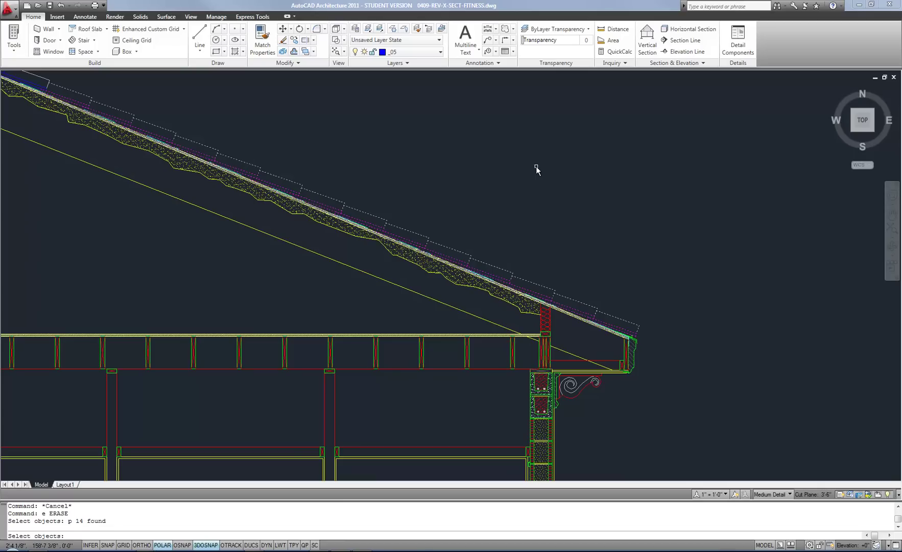
key("Escape")
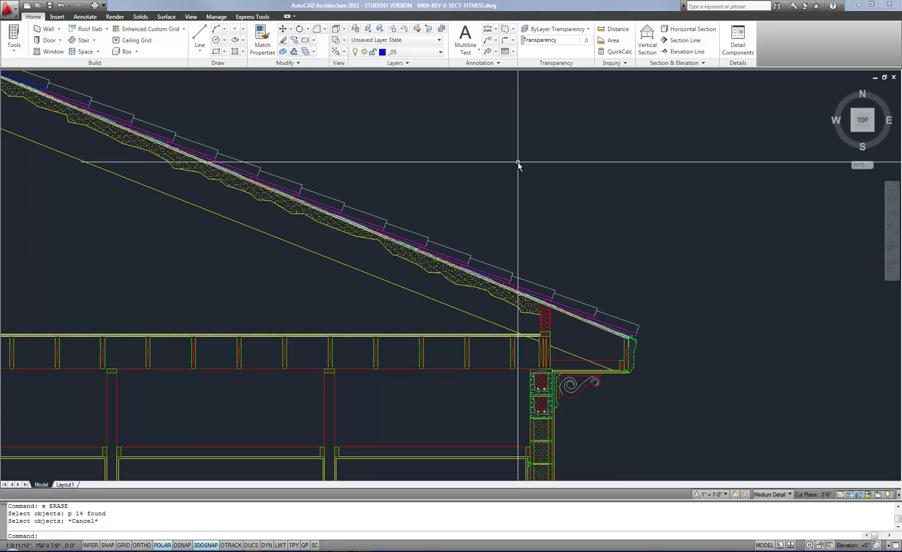
Undo the layer change of the roof tiles
key("ctrl+z")
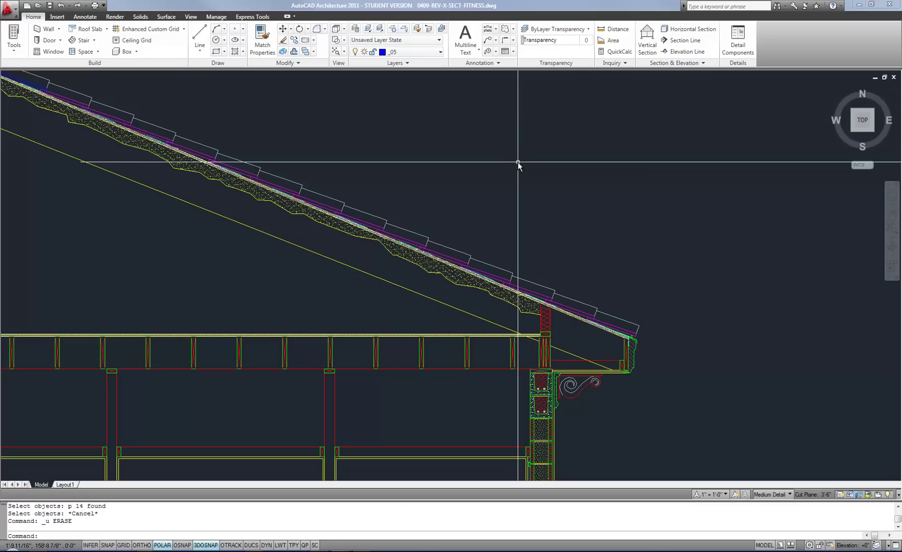
key("ctrl+z")
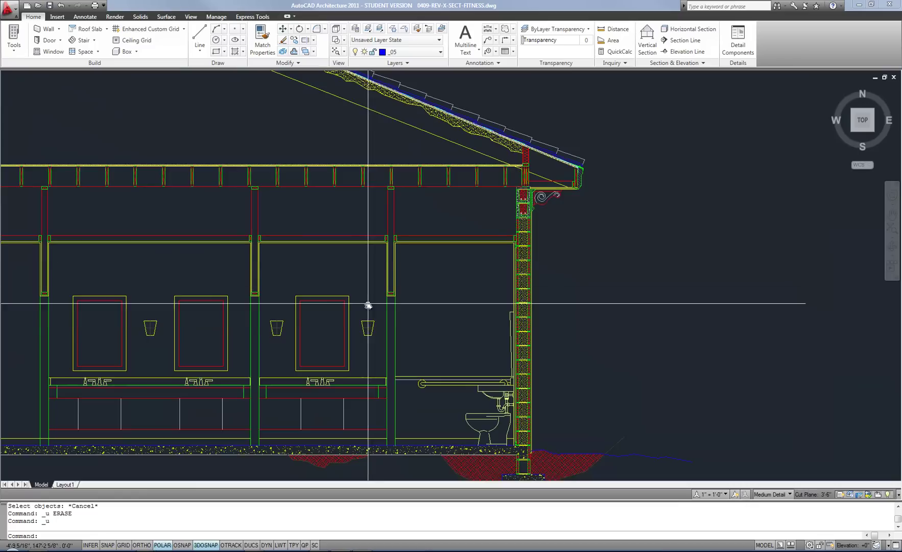
Move a crossing-selected object in the interior elevation, and recall it for the Rotate command with the Previous option
scroll(370, 326, "up", 3)
left_click(377, 332)
left_click(335, 258)
scroll(326, 250, "down", 1)
type("m")
key("Return")
left_click(341, 267)
left_click(475, 299)
type("ro")
key("Return")
type("p")
key("Return")
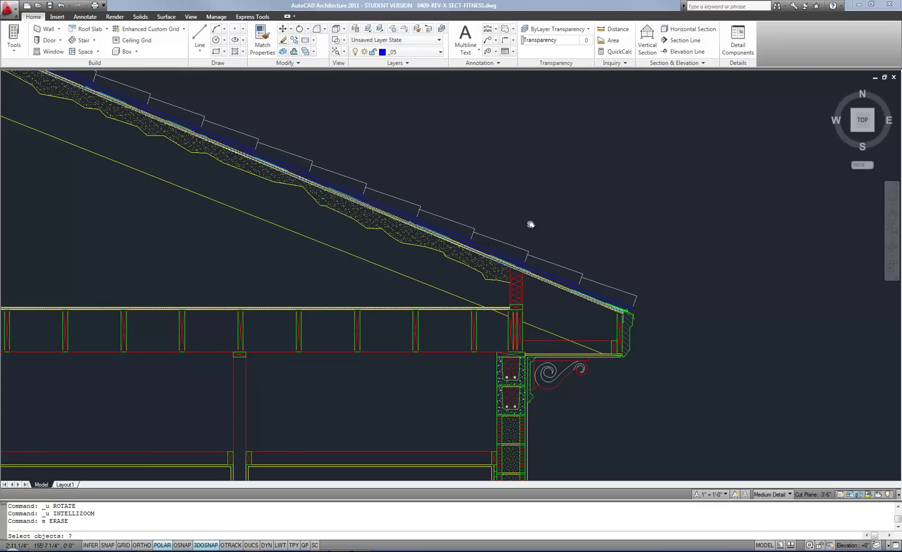
List the selection options in Erase, and select a single mid-slope roof tile and deselect it again
key("Return")
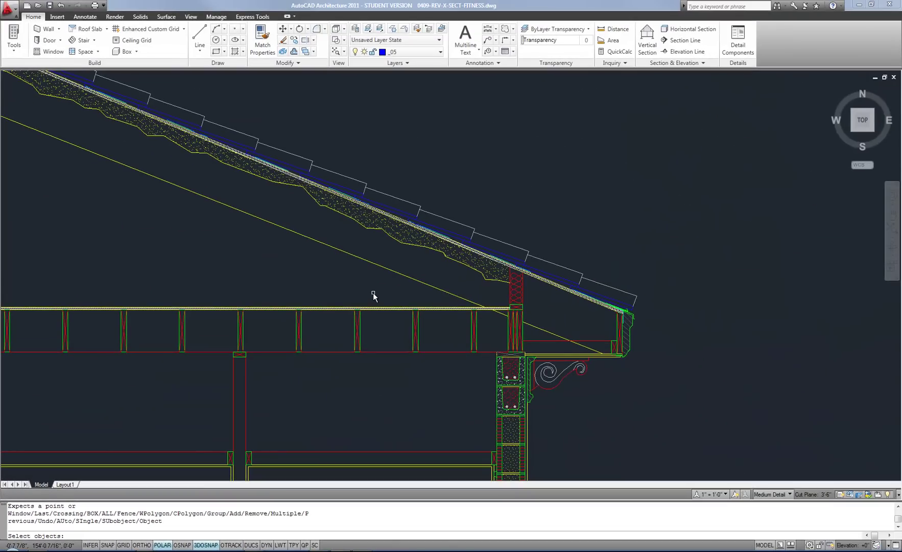
left_click(403, 212)
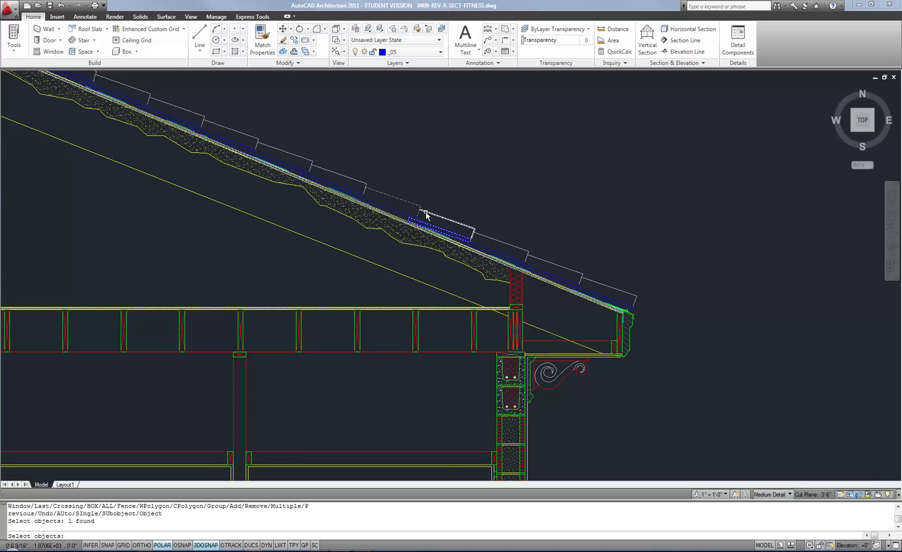
left_click(403, 213, "shift")
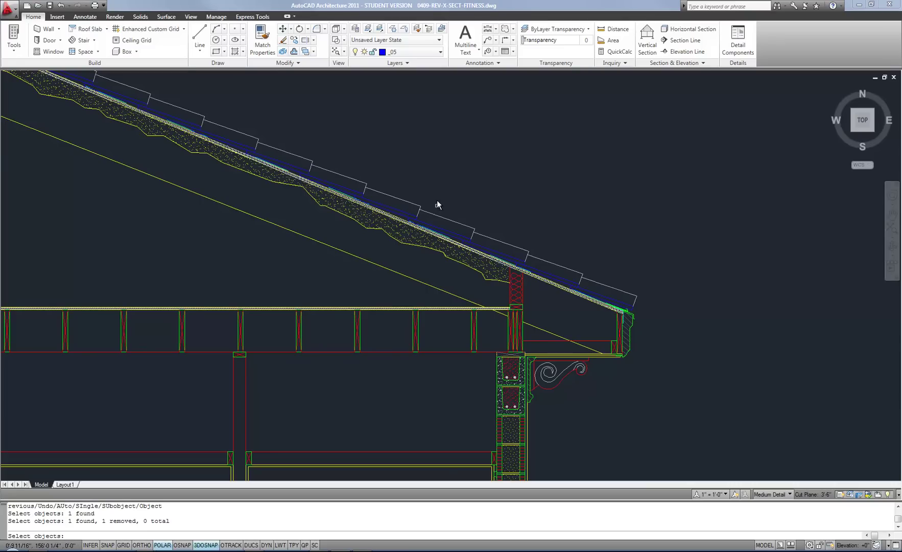
Select five adjacent mid-slope roof tiles for erasing with a series of small crossing windows
left_click(464, 191)
left_click(404, 221)
left_click(383, 170)
left_click(343, 199)
left_click(329, 152)
left_click(309, 160)
left_click(284, 129)
left_click(238, 149)
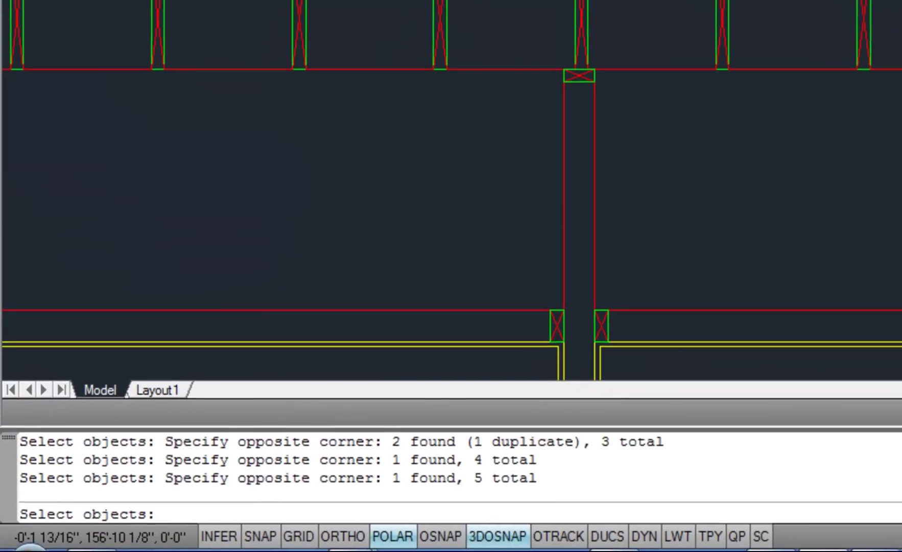
Remove the selected roof tiles from the selection with the Remove option and a Fence line from beyond the eave up the slope
type("r")
key("Return")
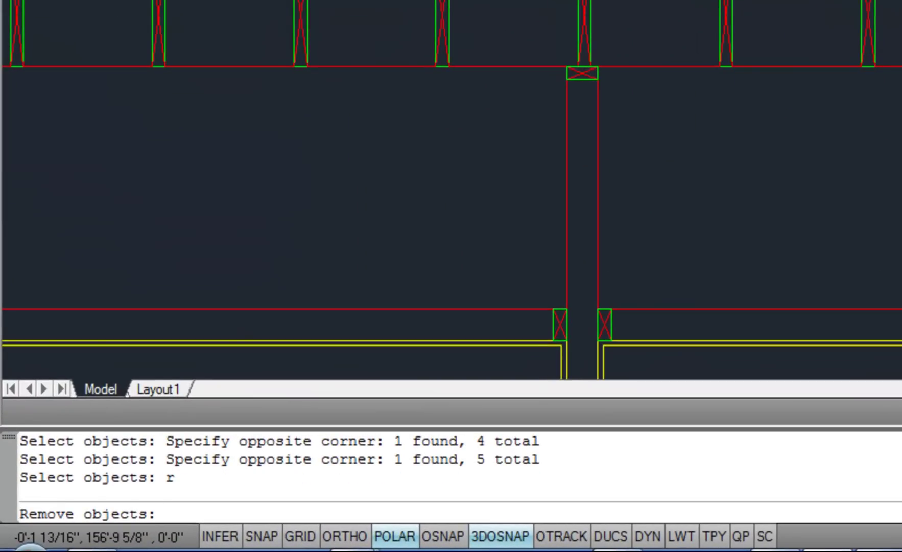
type("f")
key("Return")
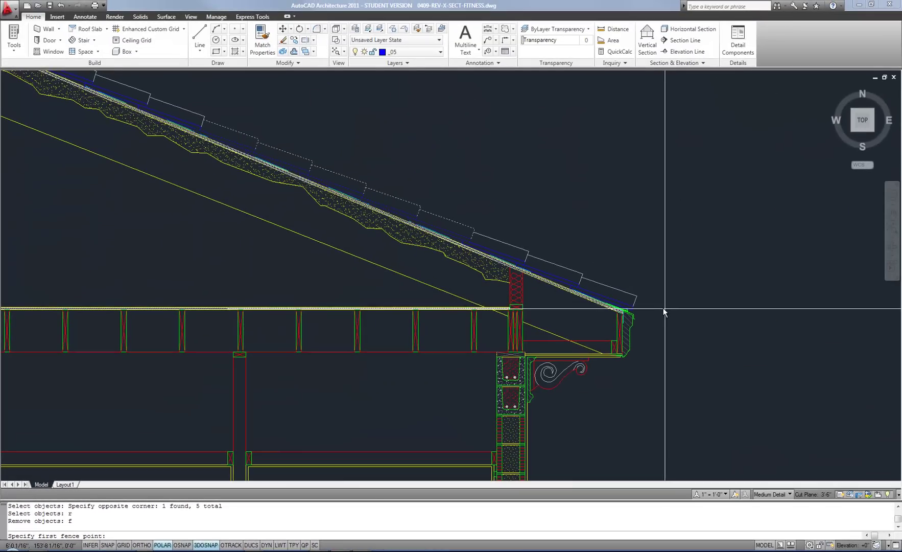
left_click(656, 310)
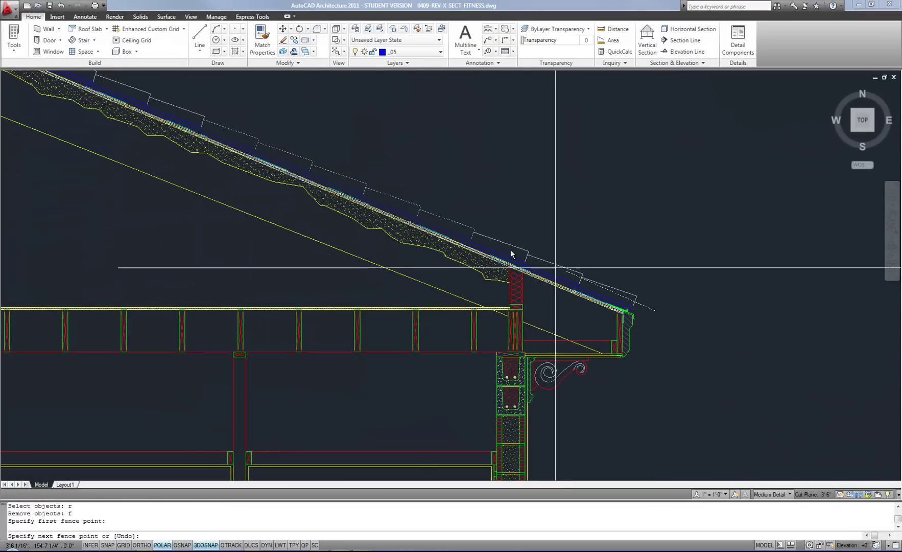
left_click(188, 118)
key("Return")
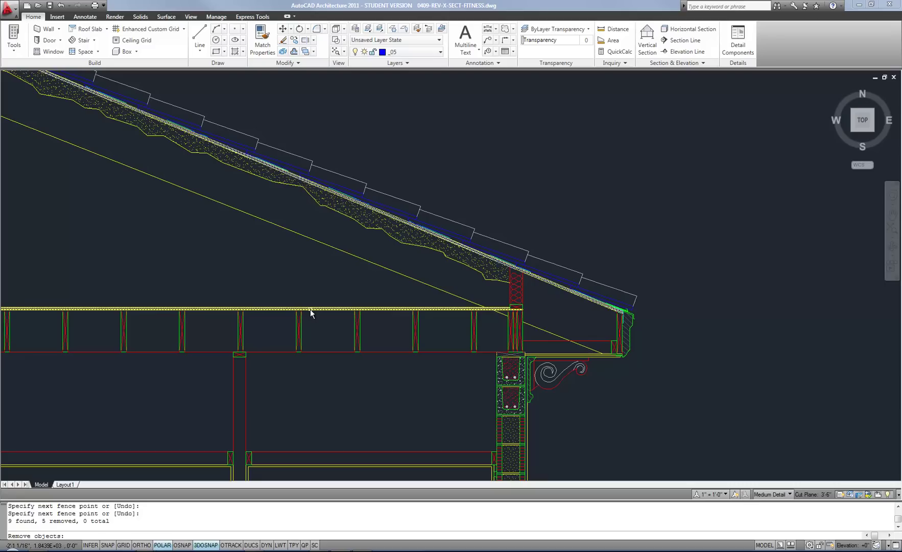
Switch the selection back to Add mode and list the available selection options with "?"
type("a")
key("Return")
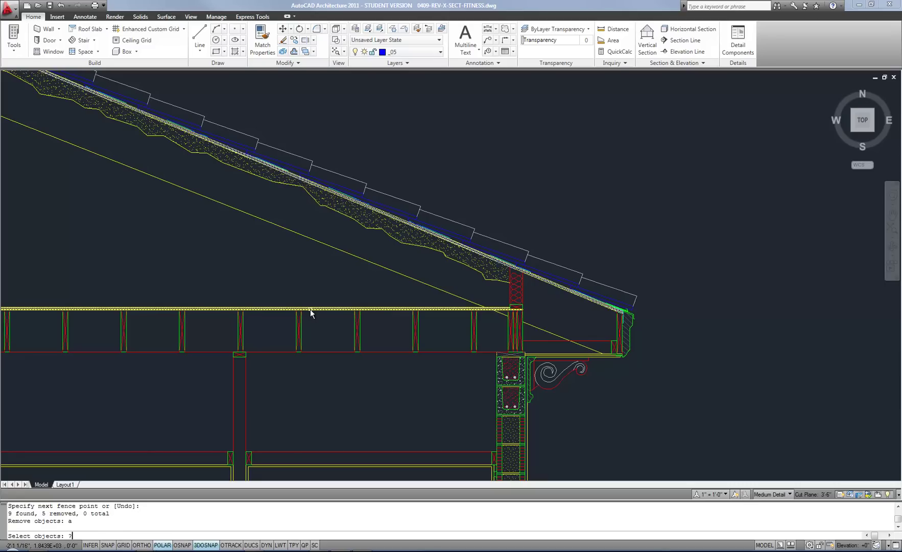
type("?")
key("Return")
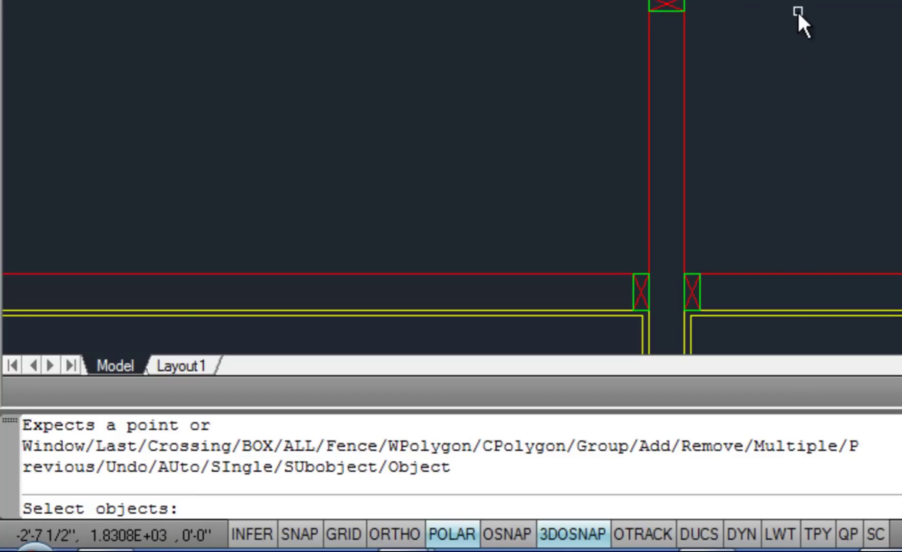
Select the row of mid-slope roof tiles with a WPolygon drawn around them along the roof slope
type("wp")
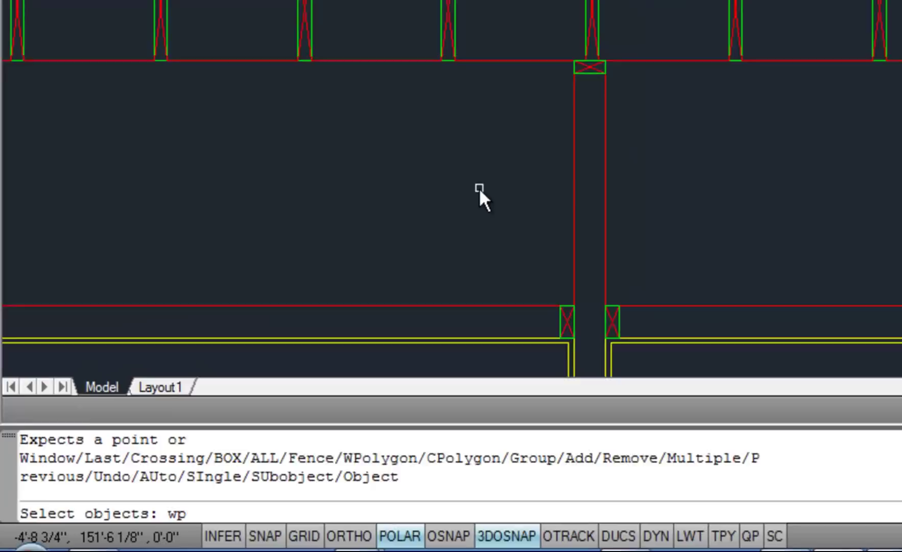
key("Return")
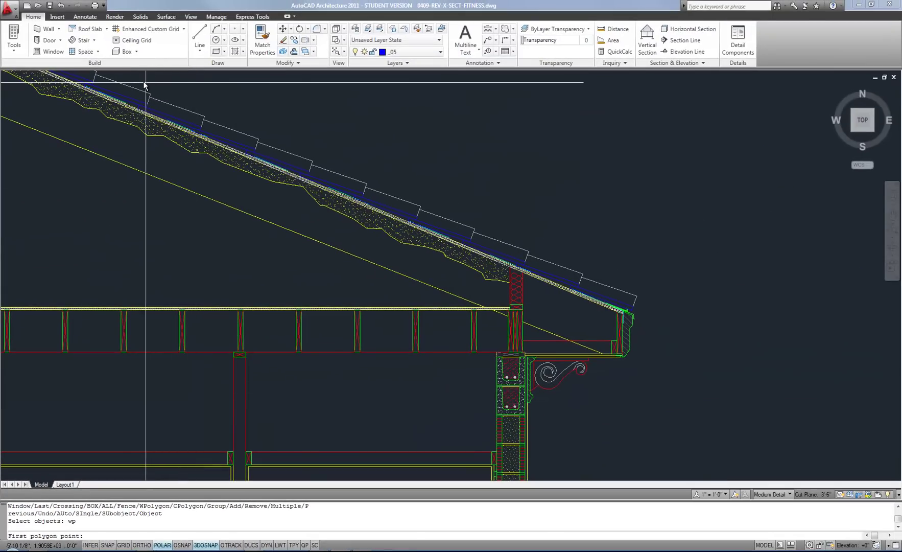
left_click(145, 81)
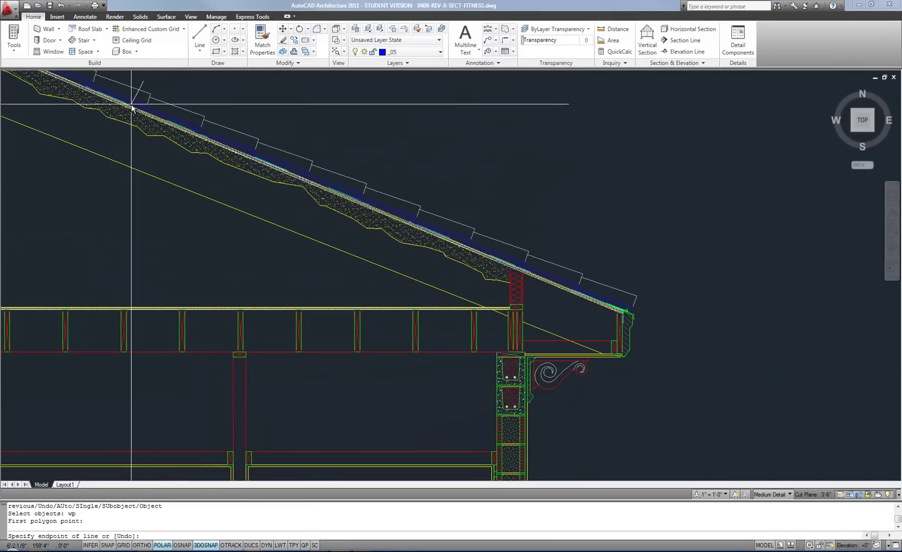
left_click(132, 107)
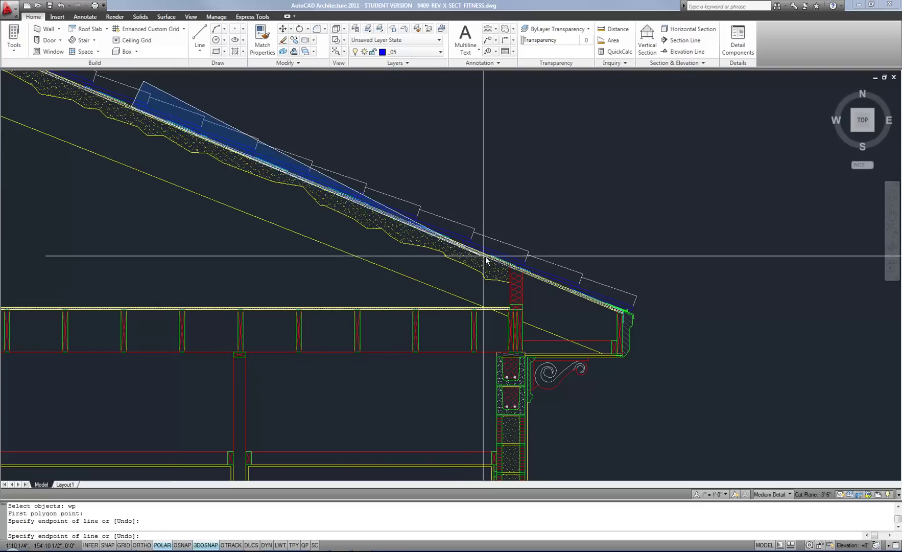
left_click(514, 266)
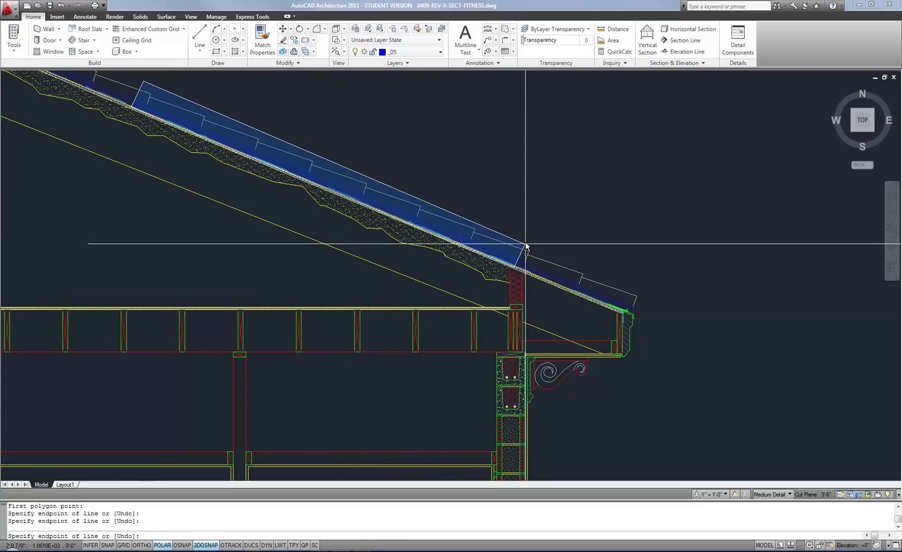
left_click(524, 233)
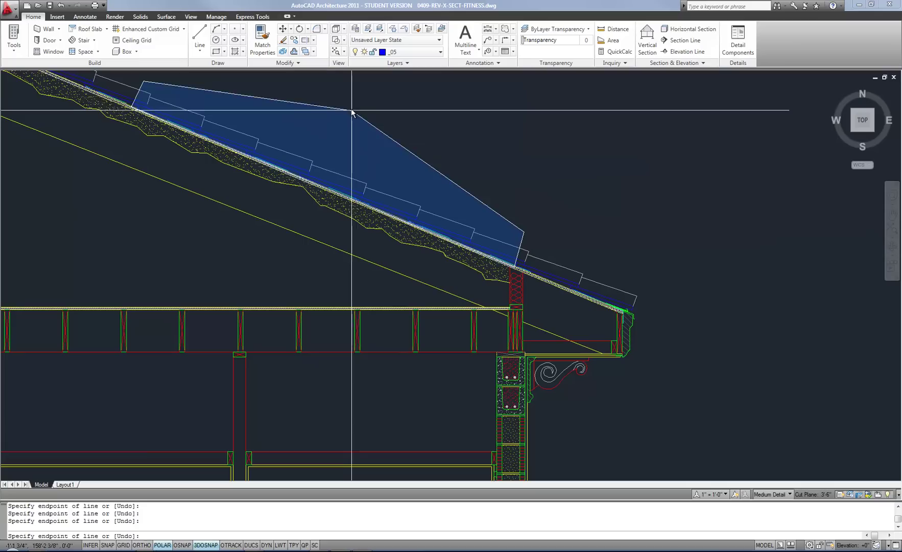
left_click(347, 97)
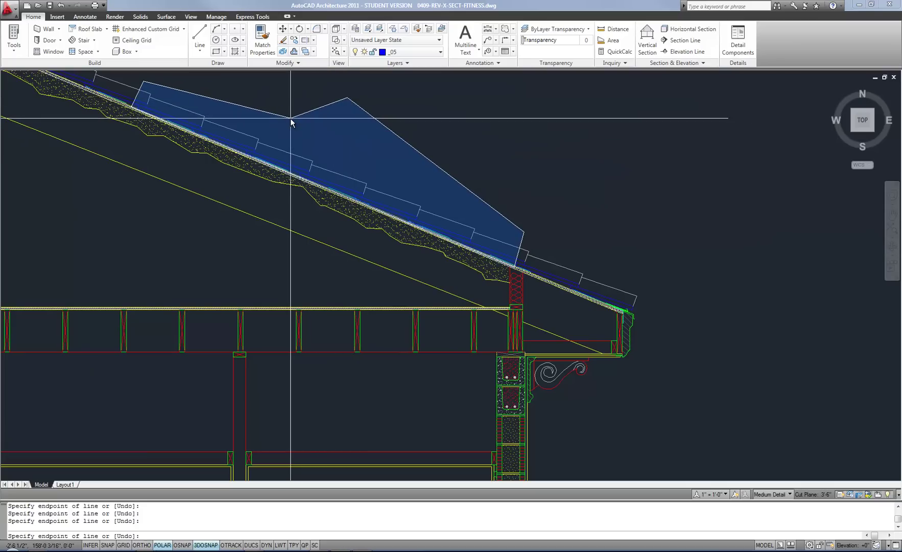
key("Return")
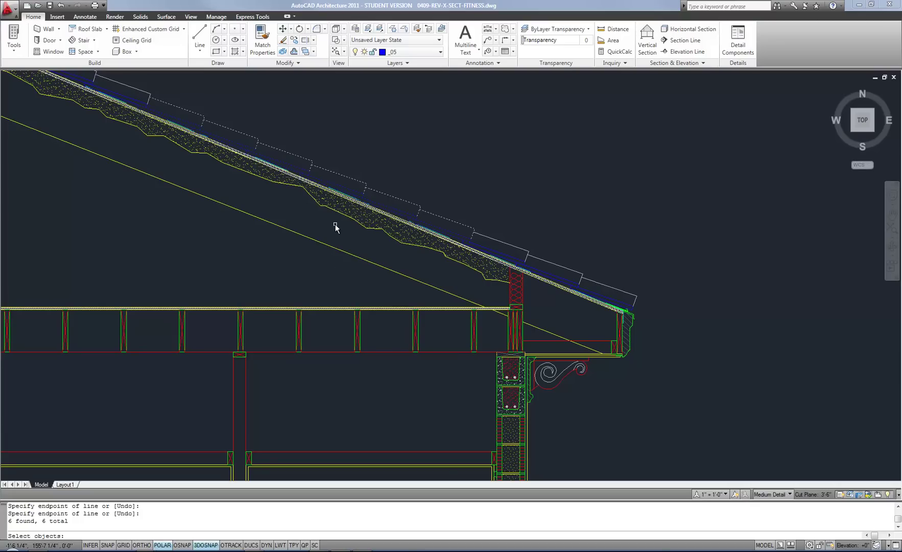
List the selection options, add objects on the lower roof slope with a four-point CPolygon, and cancel the command
type("e")
key("Return")
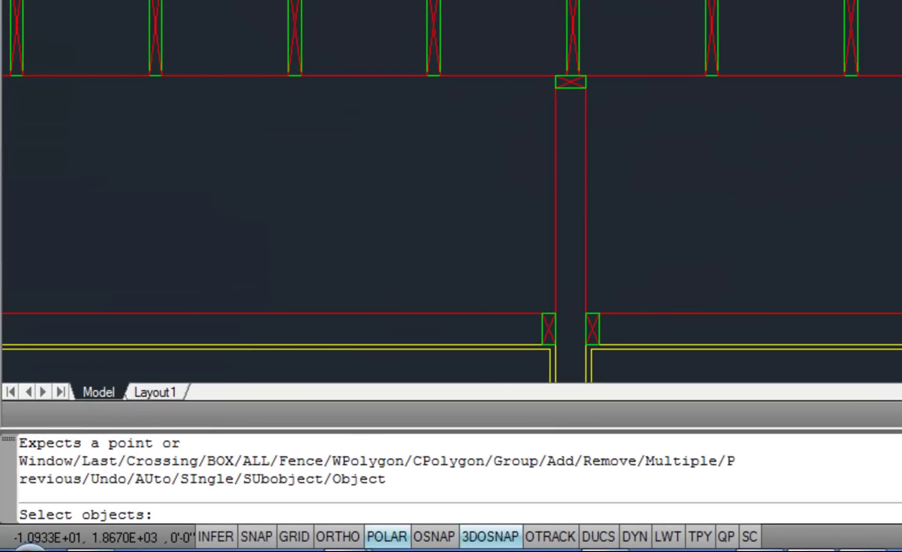
type("cp")
key("Return")
left_click(901, 0)
left_click(901, 0)
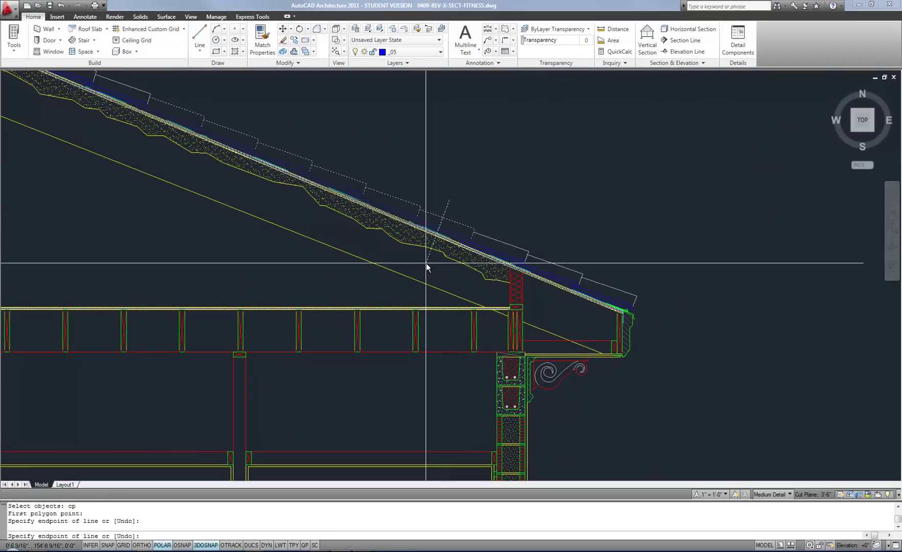
left_click(541, 291)
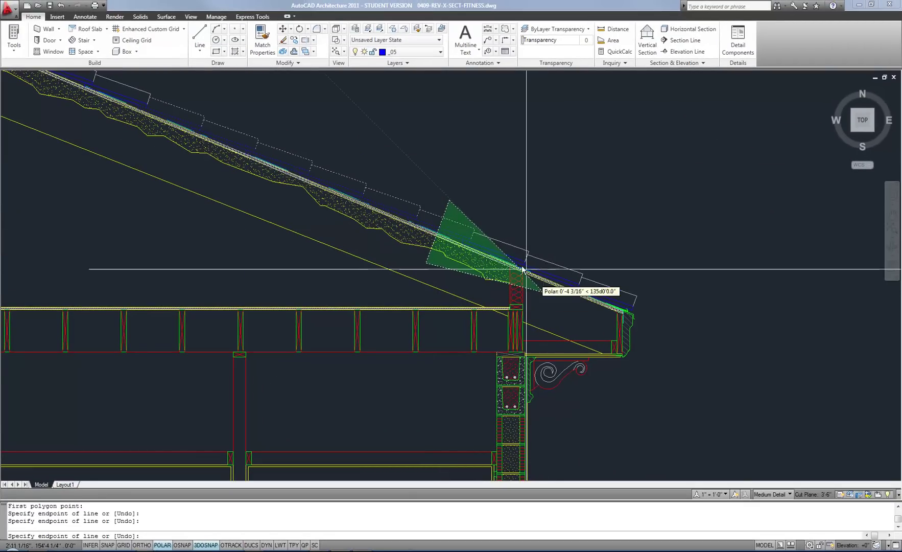
left_click(483, 224)
key("Return")
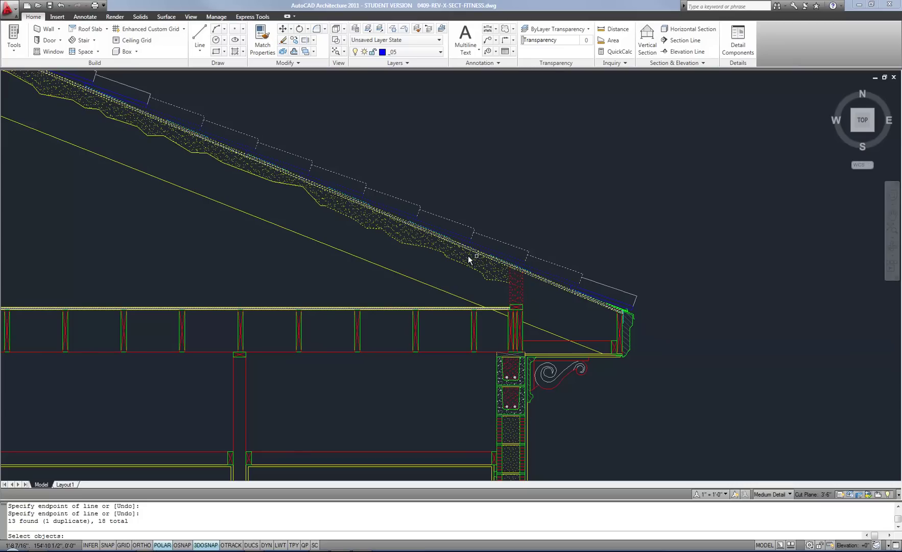
key("Escape")
Select a single mid-slope roof tile and open its properties
scroll(511, 256, "down", 3)
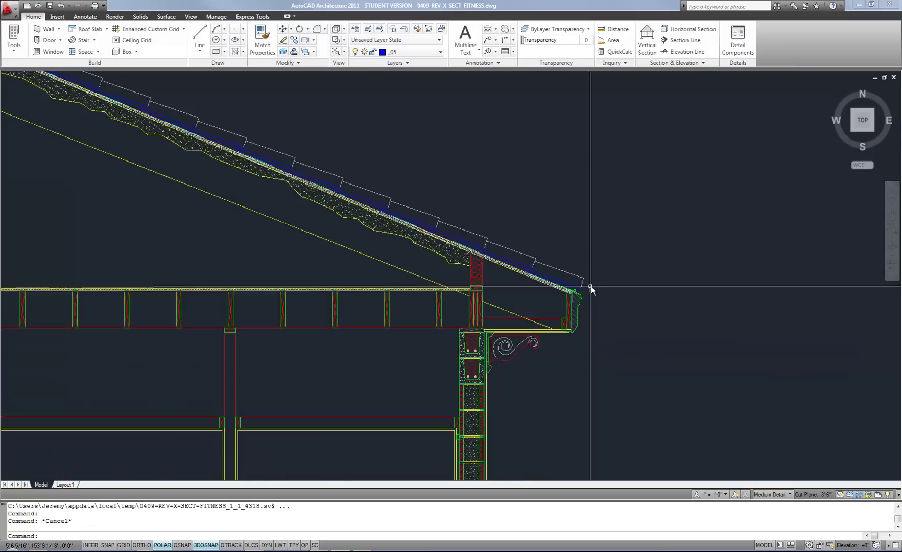
mouse_move(362, 182)
middle_mouse_down()
mouse_move(354, 217)
mouse_move(322, 173)
middle_mouse_up()
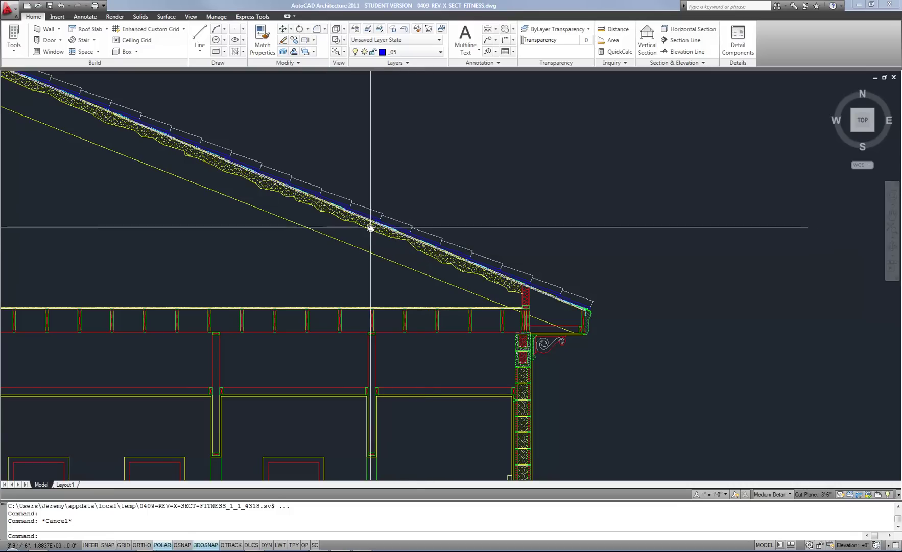
scroll(388, 229, "up", 2)
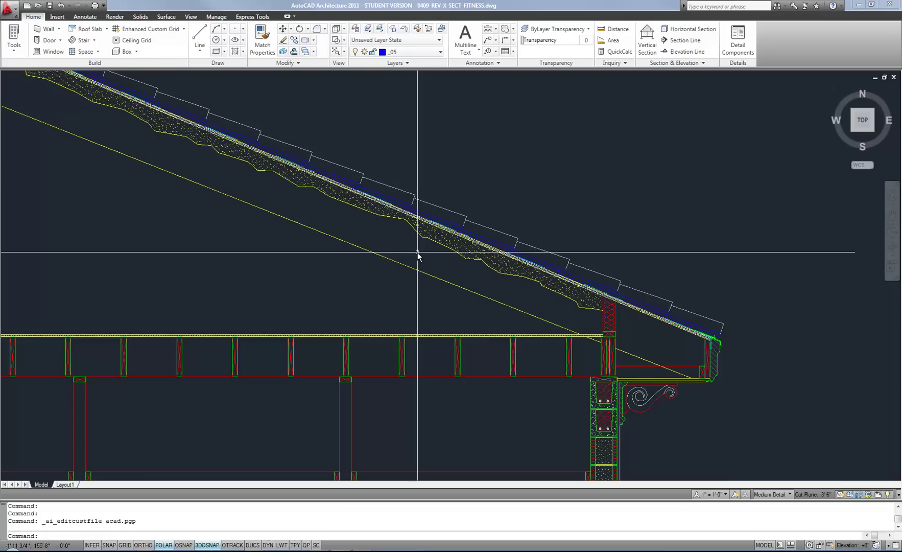
left_click(397, 189)
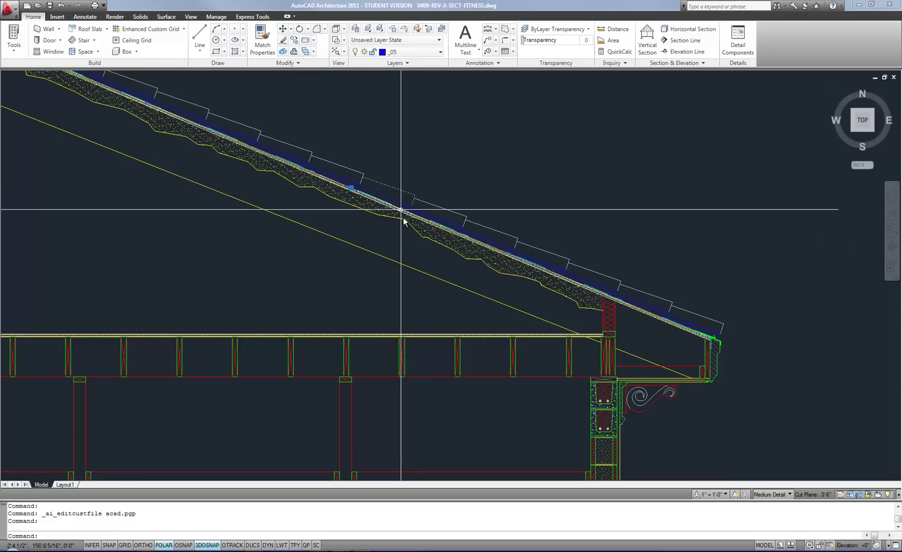
right_click(381, 170)
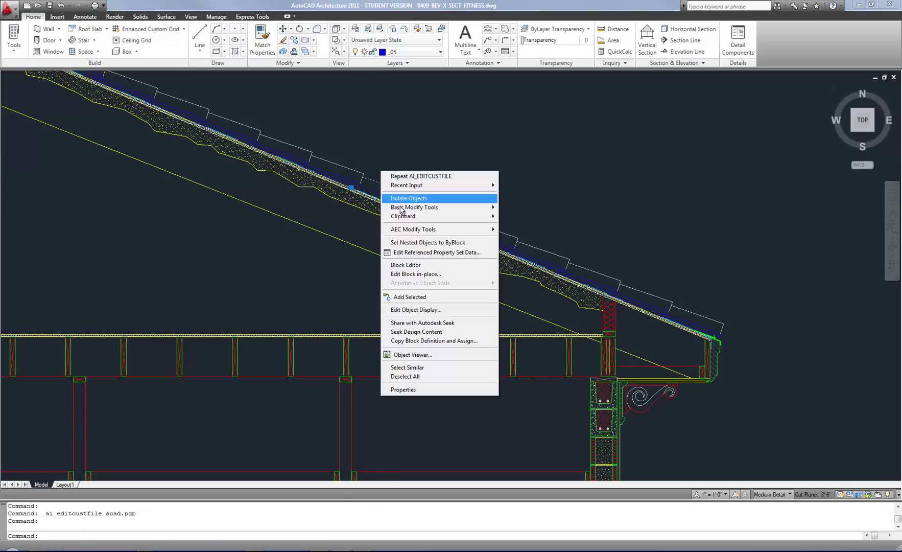
left_click(414, 390)
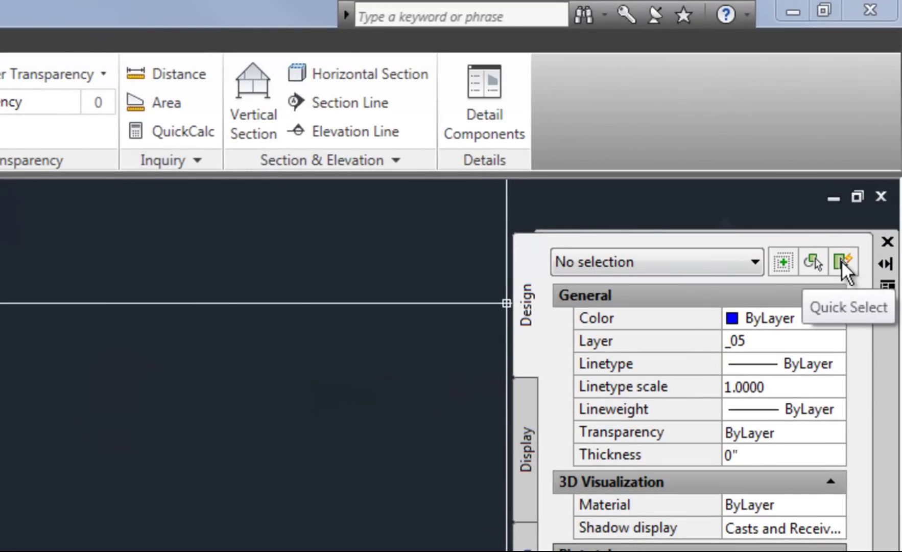
Start a Quick Select on the entire drawing and set the object type to Block Reference
left_click(843, 260)
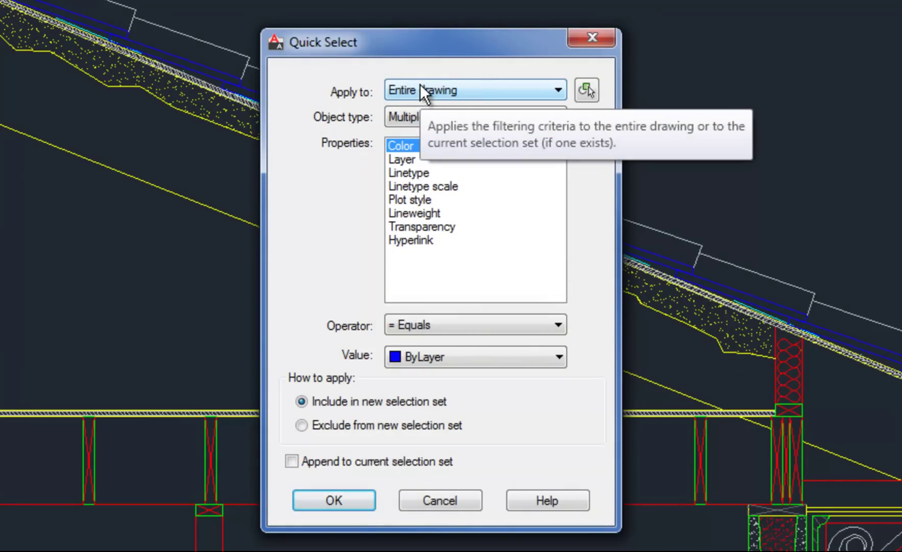
left_click(439, 116)
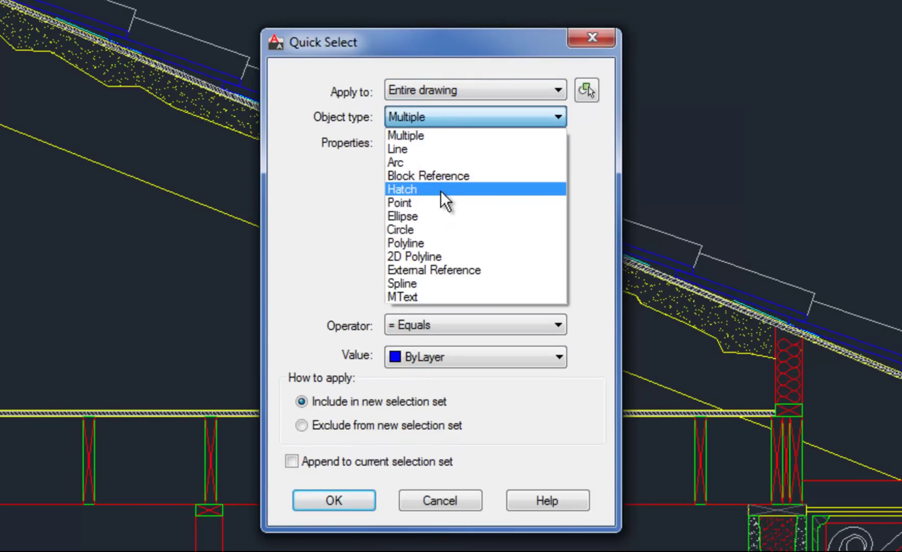
left_click(439, 175)
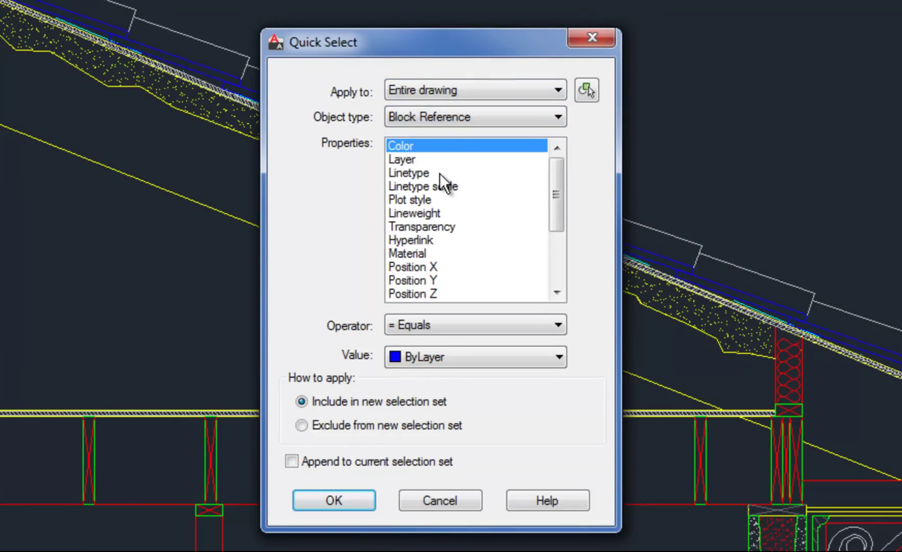
left_click(473, 118)
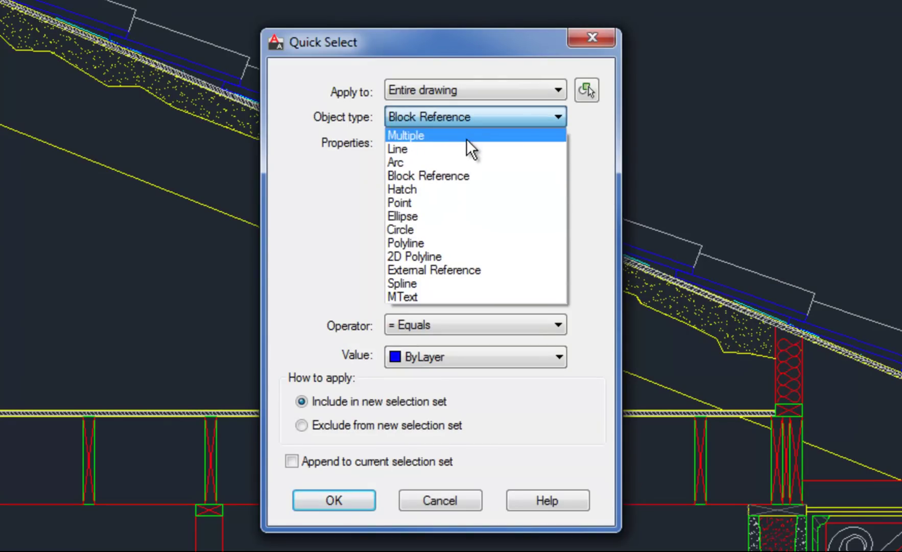
left_click(467, 136)
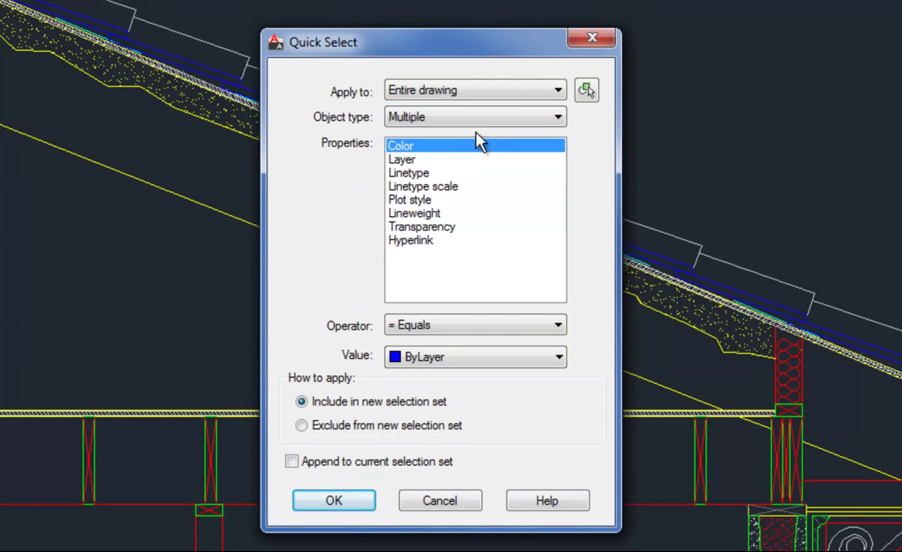
left_click(497, 116)
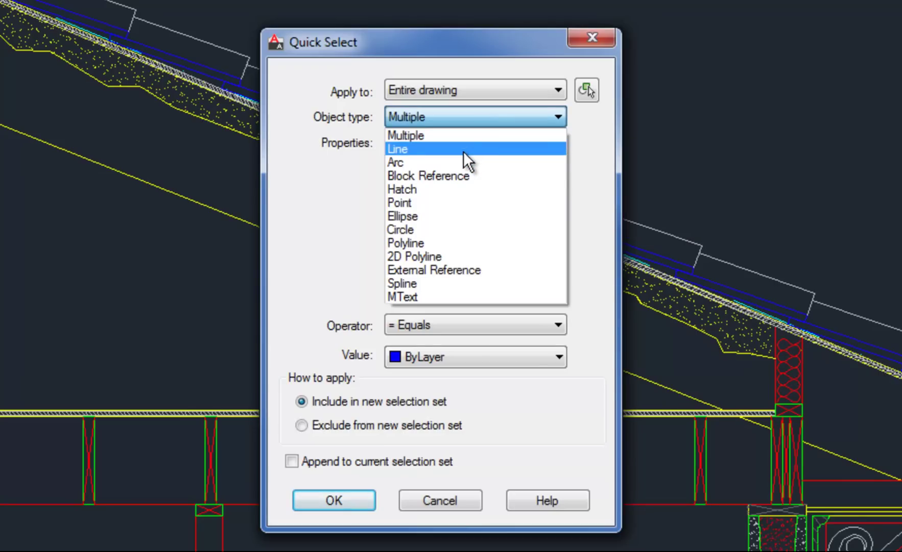
left_click(439, 175)
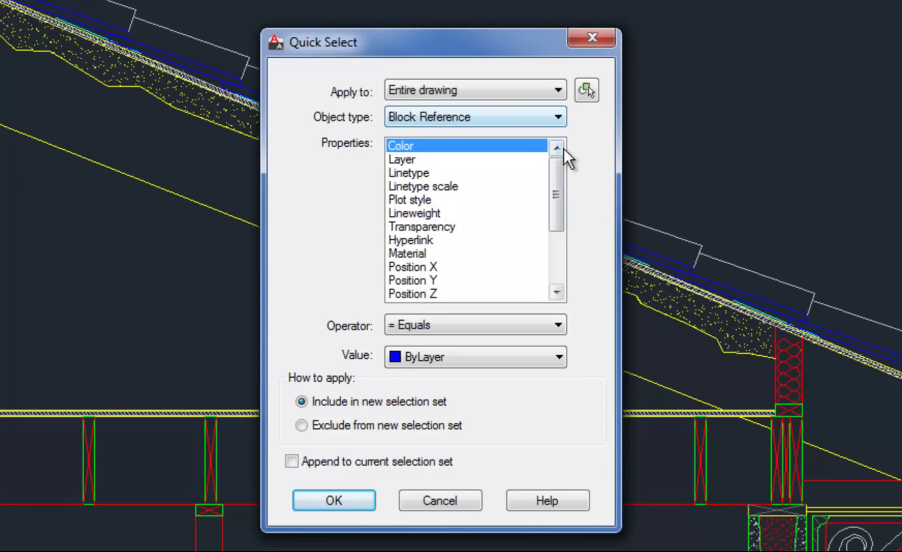
Filter the block references by the Name property with the value clay-tile-overlap
left_click_drag(558, 176, 562, 234)
left_click(427, 240)
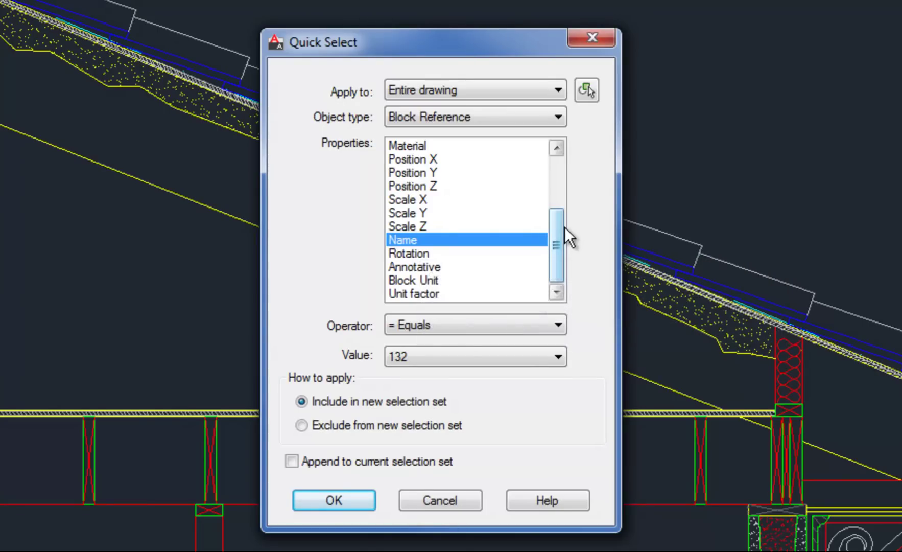
left_click_drag(555, 241, 568, 177)
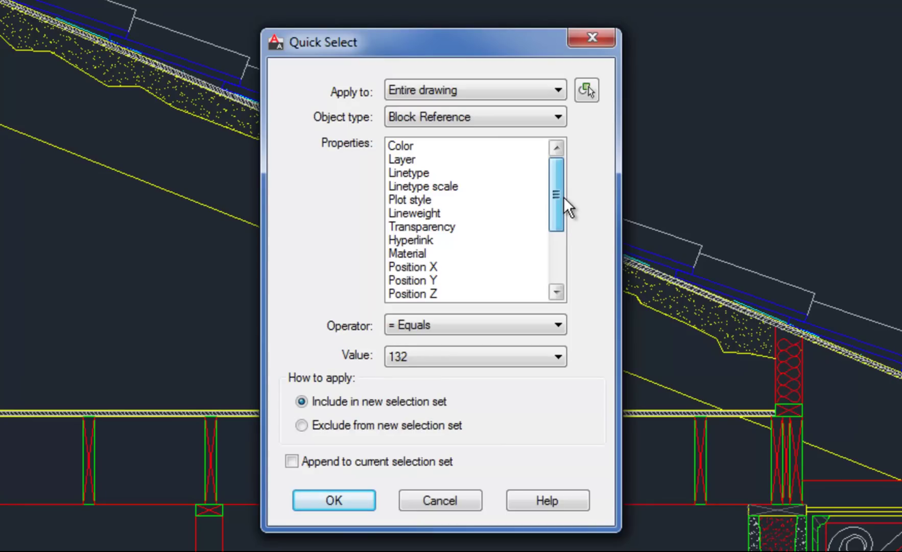
left_click_drag(563, 199, 557, 266)
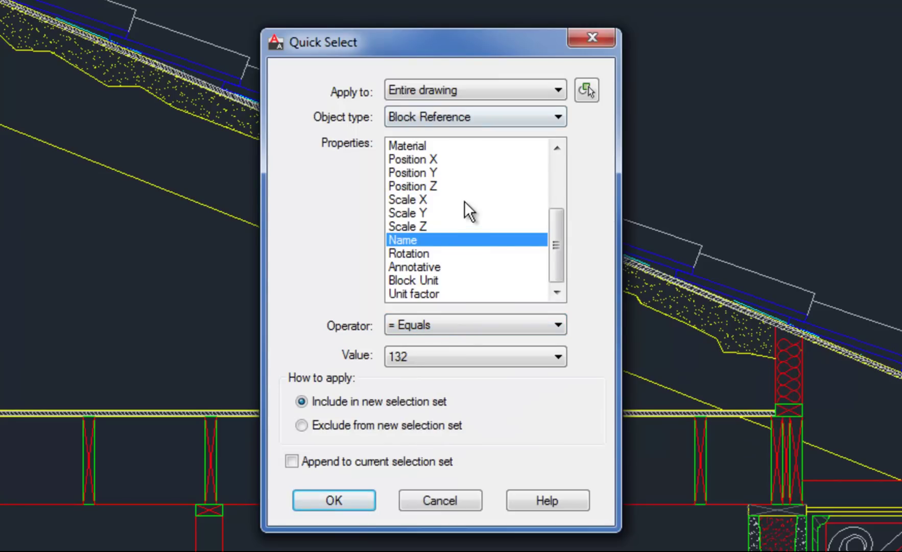
left_click(520, 356)
left_click(512, 444)
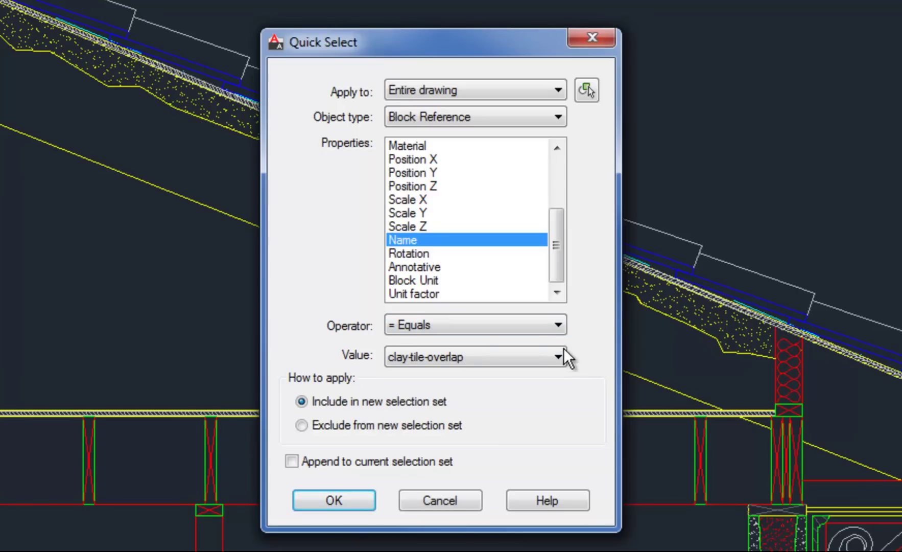
Try the Not Equal operator for the name filter and switch it back to Equals
left_click(478, 327)
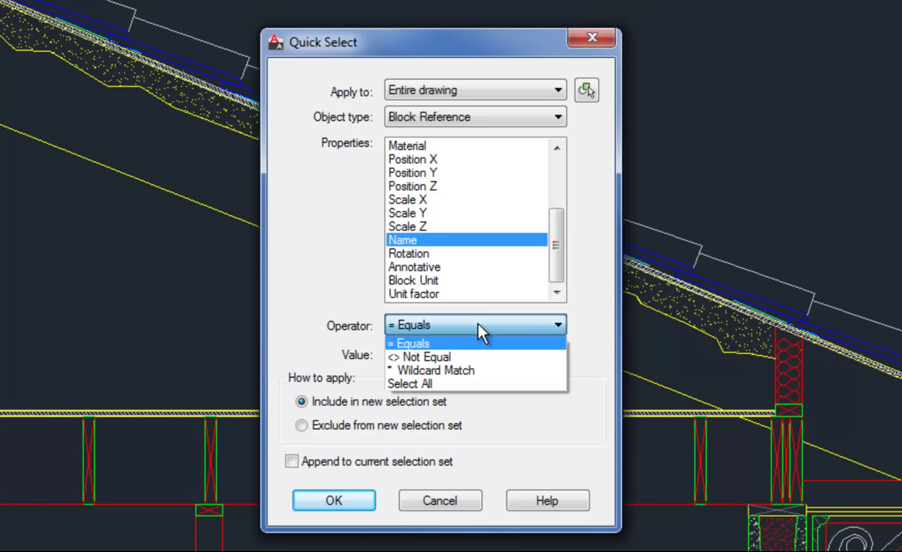
left_click(480, 354)
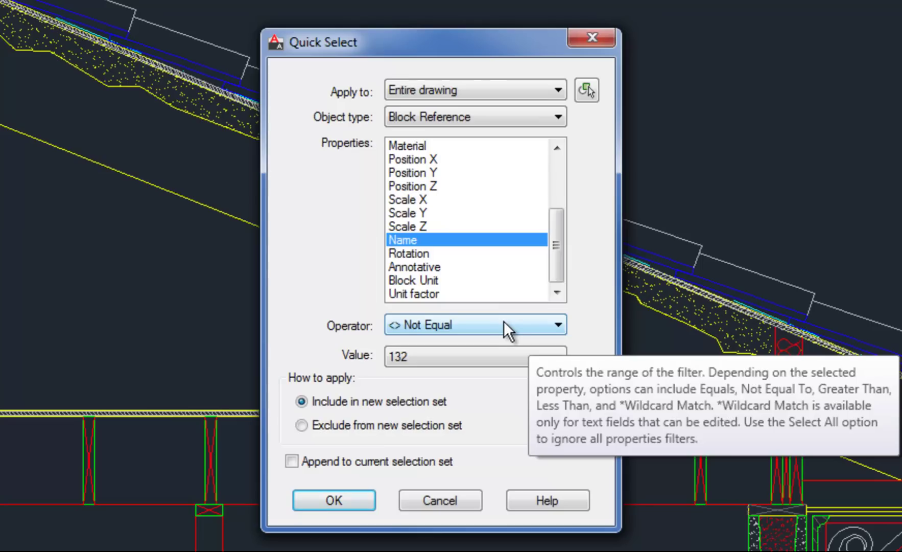
left_click(504, 320)
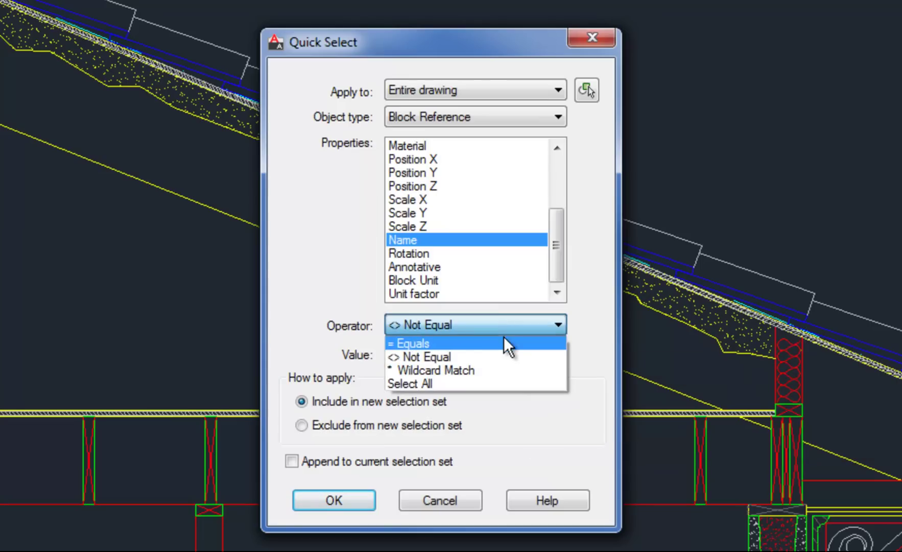
left_click(504, 337)
Set the name filter's value to clay-tile-overlap again and run the Quick Select
left_click(410, 360)
left_click(469, 444)
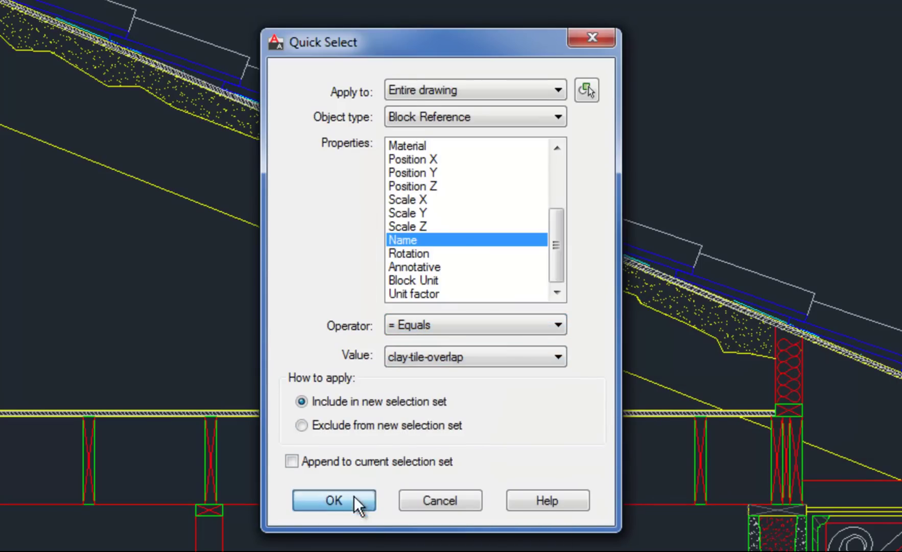
left_click(367, 493)
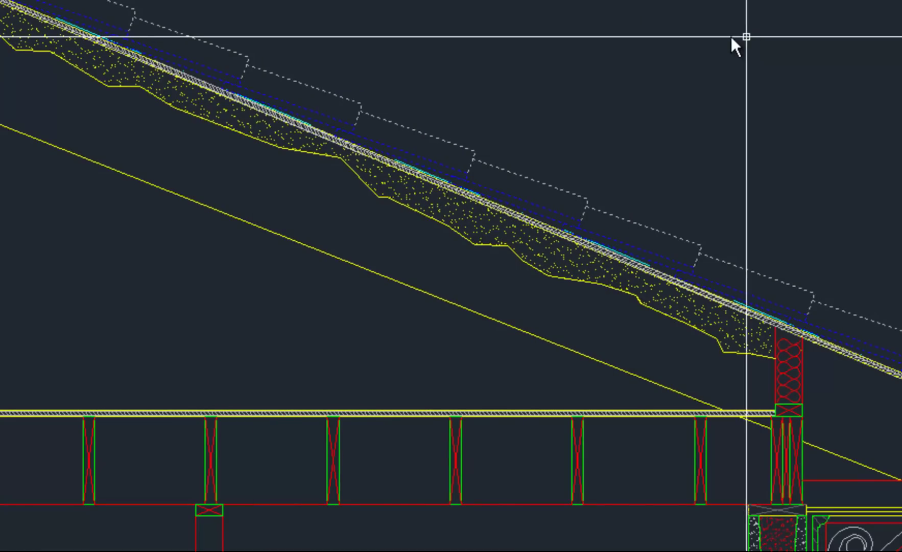